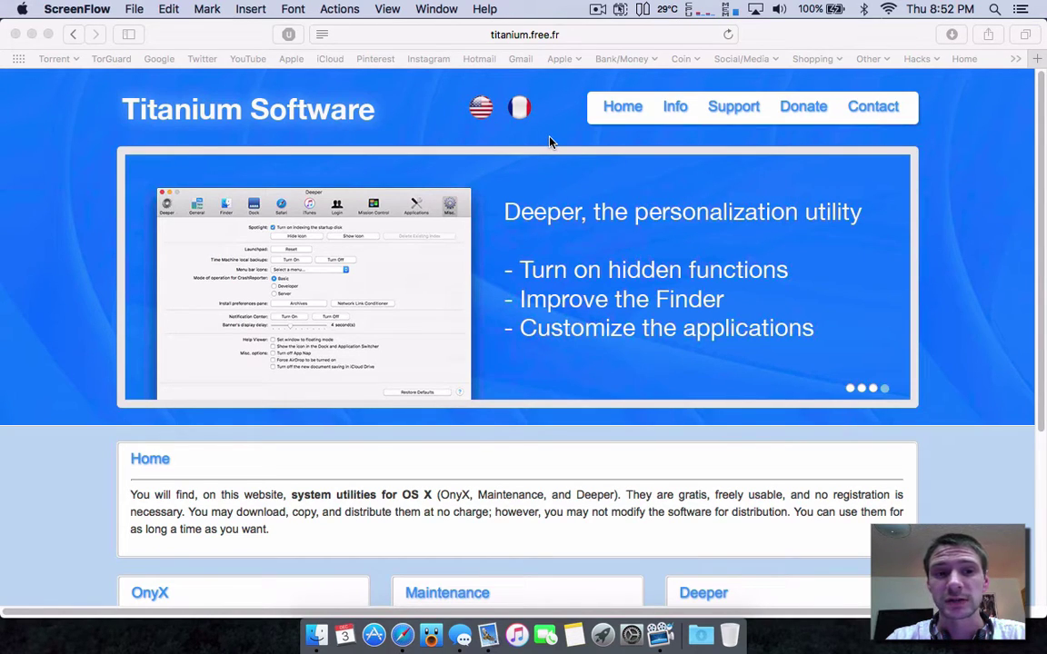
Step: Look over the Titanium Software home page and open the OnyX download section
{"action": "scroll", "coordinate": [553, 174], "scroll_direction": "down", "scroll_amount": 1}
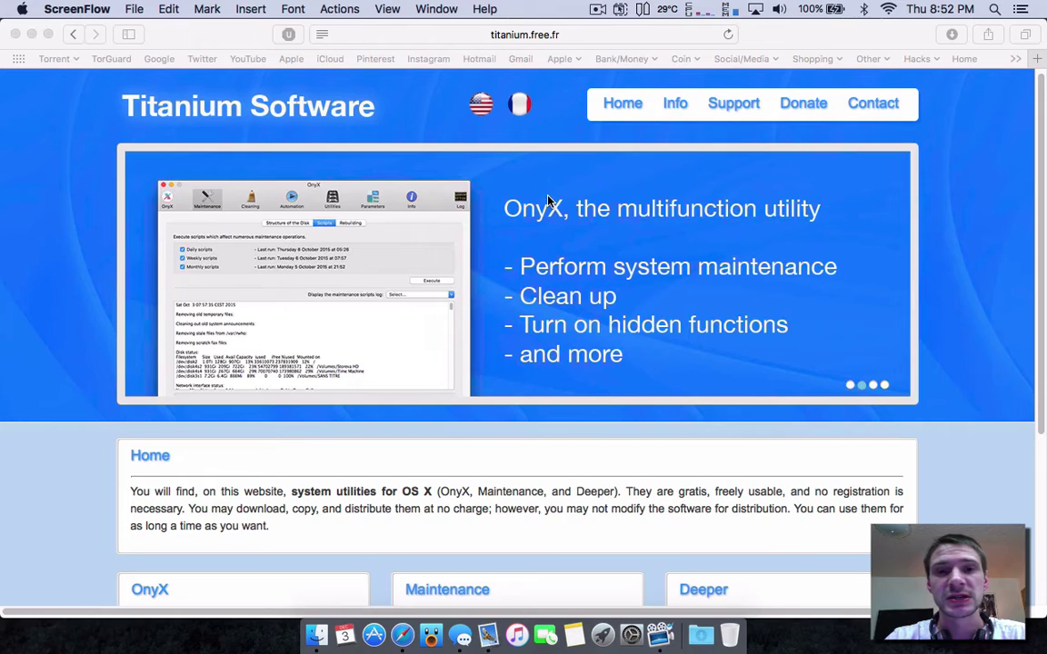
{"action": "scroll", "coordinate": [546, 204], "scroll_direction": "up", "scroll_amount": 1}
{"action": "scroll", "coordinate": [482, 319], "scroll_direction": "down", "scroll_amount": 5}
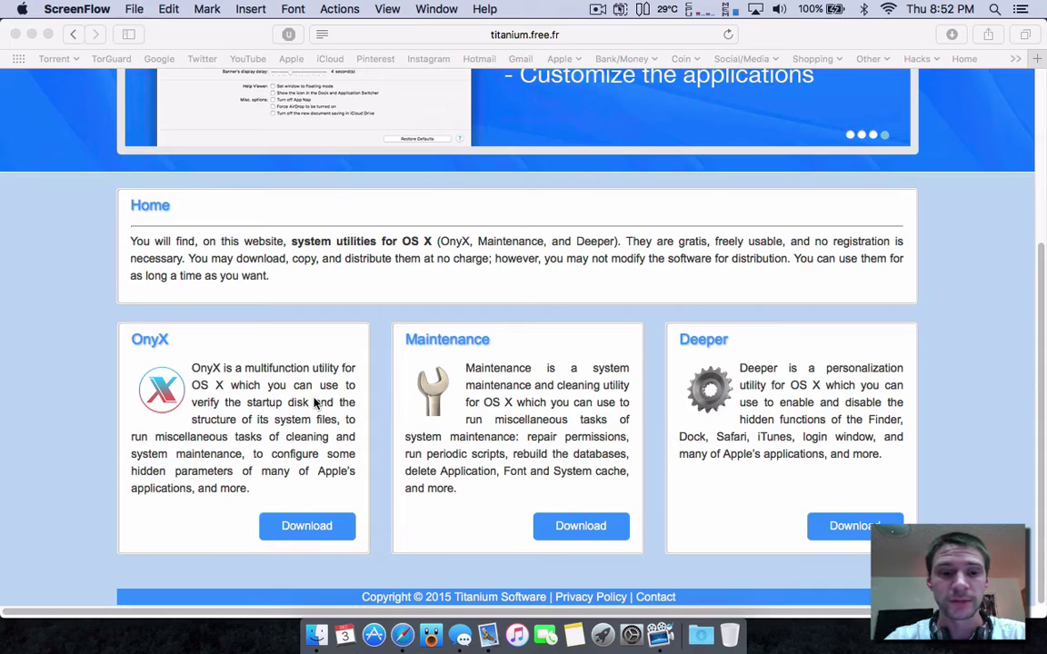
{"action": "scroll", "coordinate": [365, 262], "scroll_direction": "up", "scroll_amount": 5}
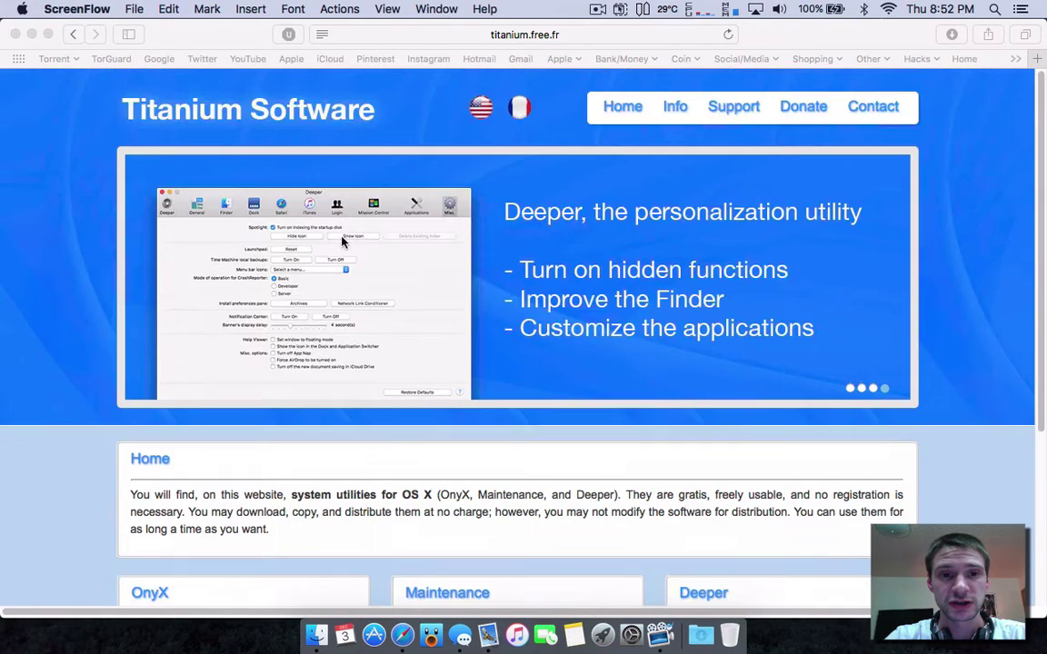
{"action": "scroll", "coordinate": [324, 312], "scroll_direction": "down", "scroll_amount": 5}
{"action": "left_click", "coordinate": [307, 534]}
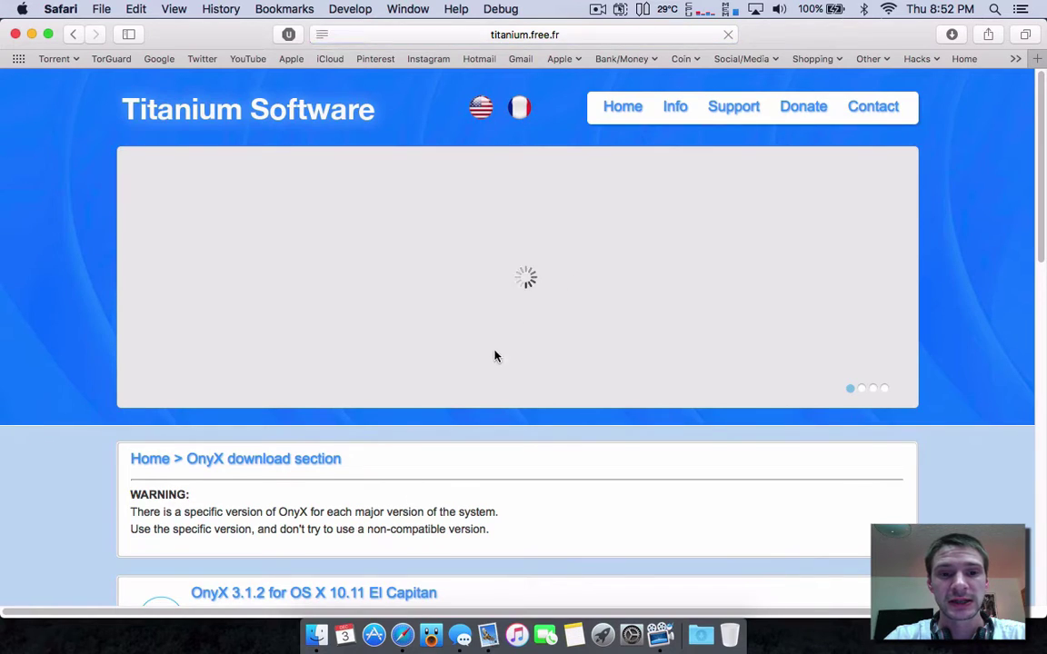
Step: Review the OnyX versions offered for each OS X release, from 10.11 El Capitan down to 10.2 Jaguar
{"action": "scroll", "coordinate": [495, 355], "scroll_direction": "down", "scroll_amount": 20}
{"action": "scroll", "coordinate": [533, 277], "scroll_direction": "up", "scroll_amount": 3}
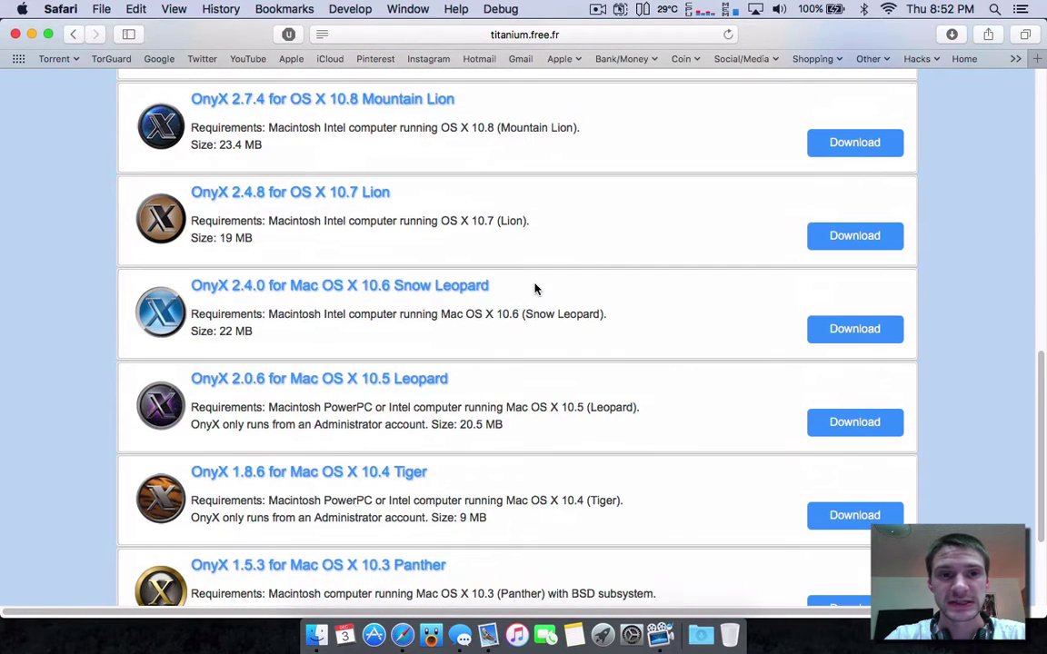
{"action": "scroll", "coordinate": [376, 163], "scroll_direction": "up", "scroll_amount": 4}
{"action": "scroll", "coordinate": [393, 178], "scroll_direction": "up", "scroll_amount": 3}
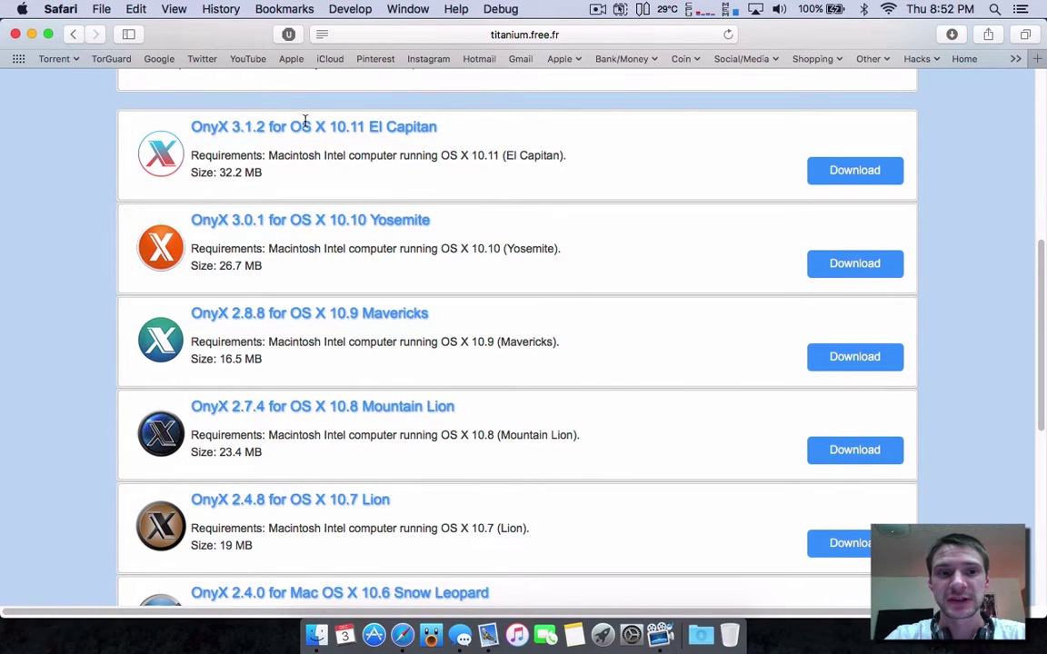
{"action": "scroll", "coordinate": [389, 151], "scroll_direction": "up", "scroll_amount": 2}
{"action": "scroll", "coordinate": [405, 210], "scroll_direction": "down", "scroll_amount": 10}
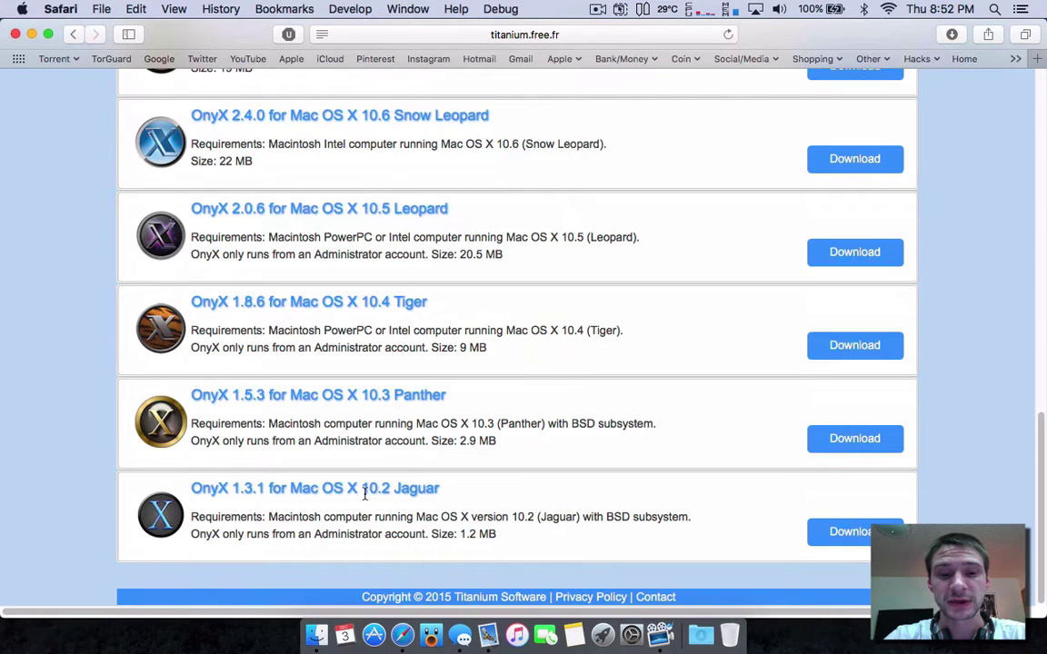
{"action": "left_click_drag", "start_coordinate": [363, 489], "coordinate": [444, 489]}
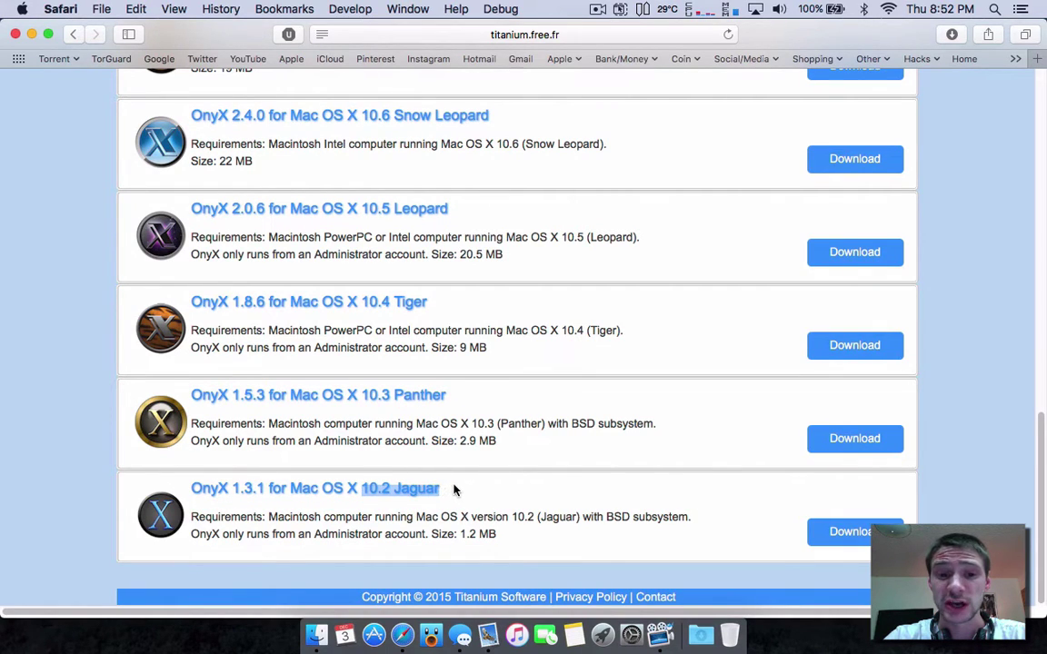
{"action": "scroll", "coordinate": [456, 473], "scroll_direction": "up", "scroll_amount": 10}
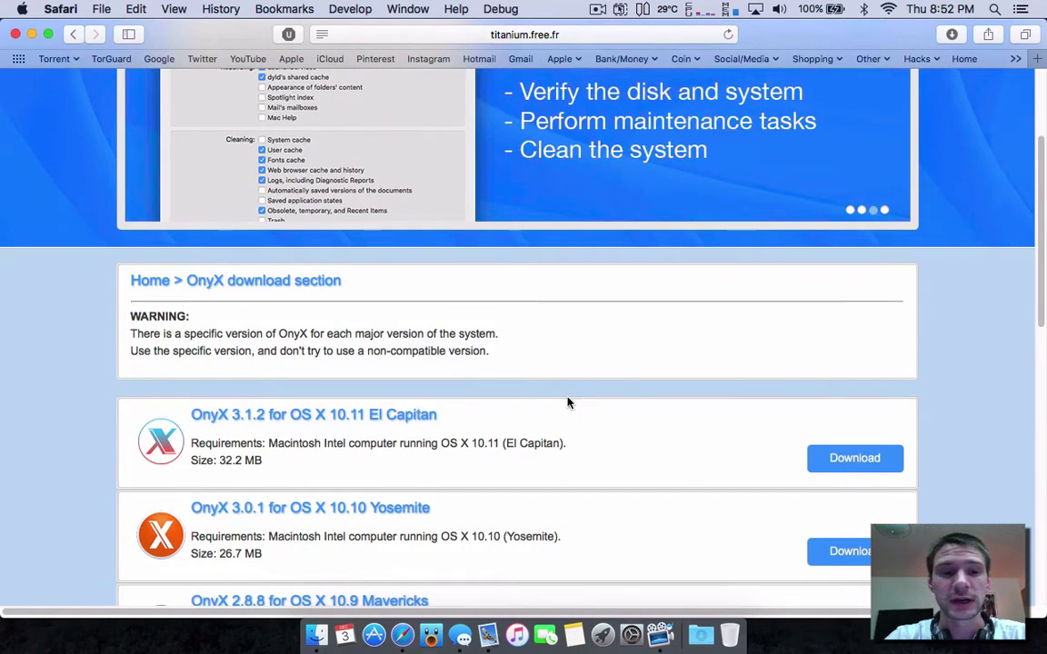
Step: Download OnyX 3.1.2 for OS X 10.11 El Capitan and check the download's progress in Safari
{"action": "left_click", "coordinate": [868, 468]}
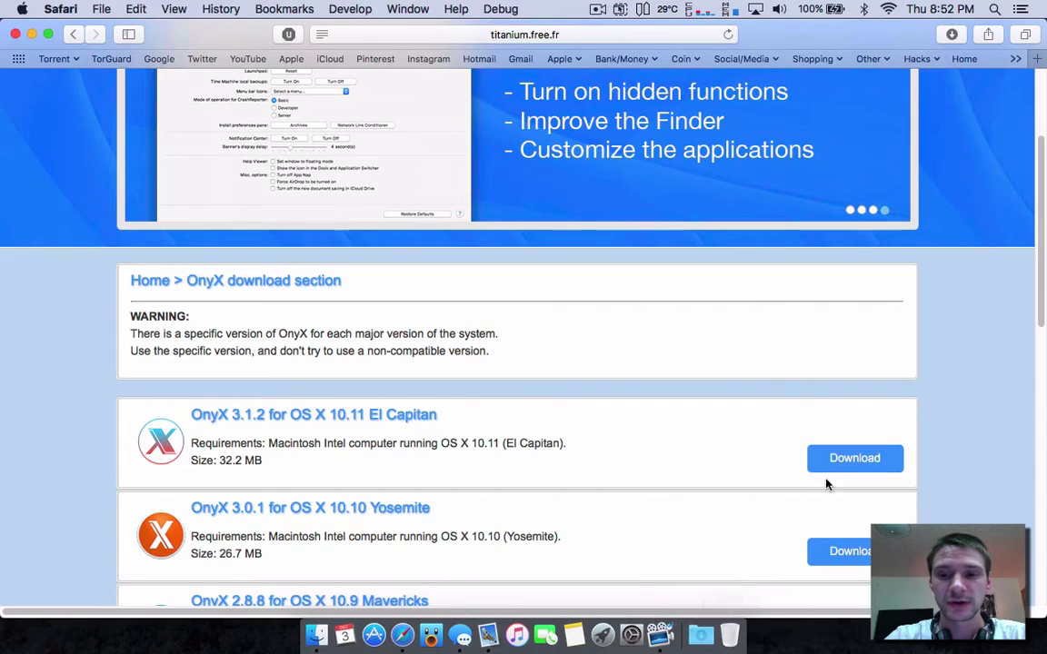
{"action": "left_click", "coordinate": [850, 459]}
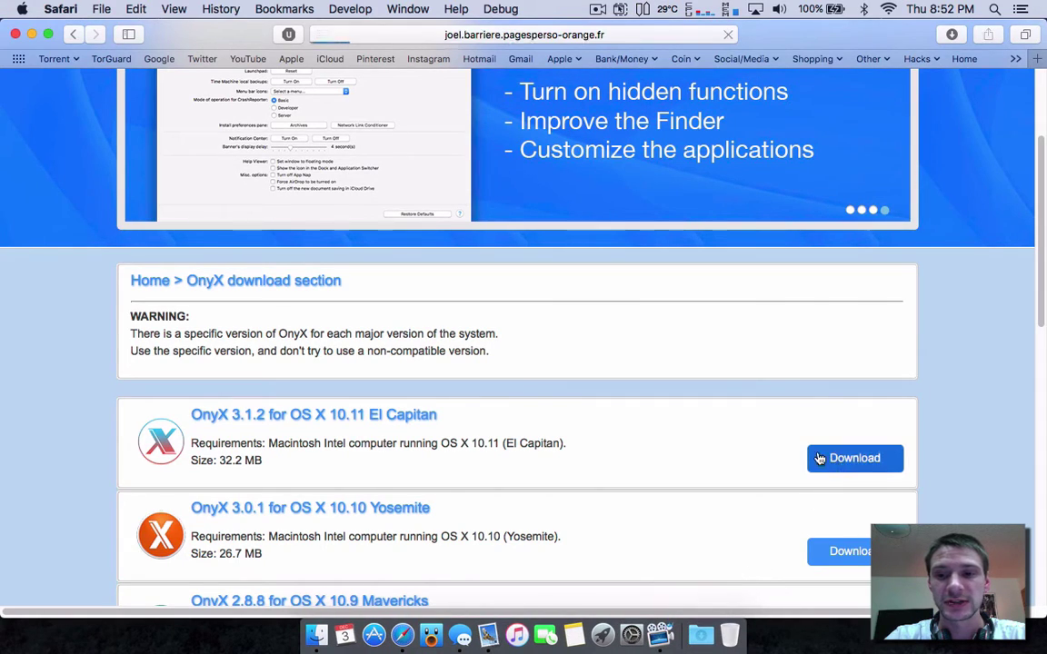
{"action": "left_click", "coordinate": [701, 635]}
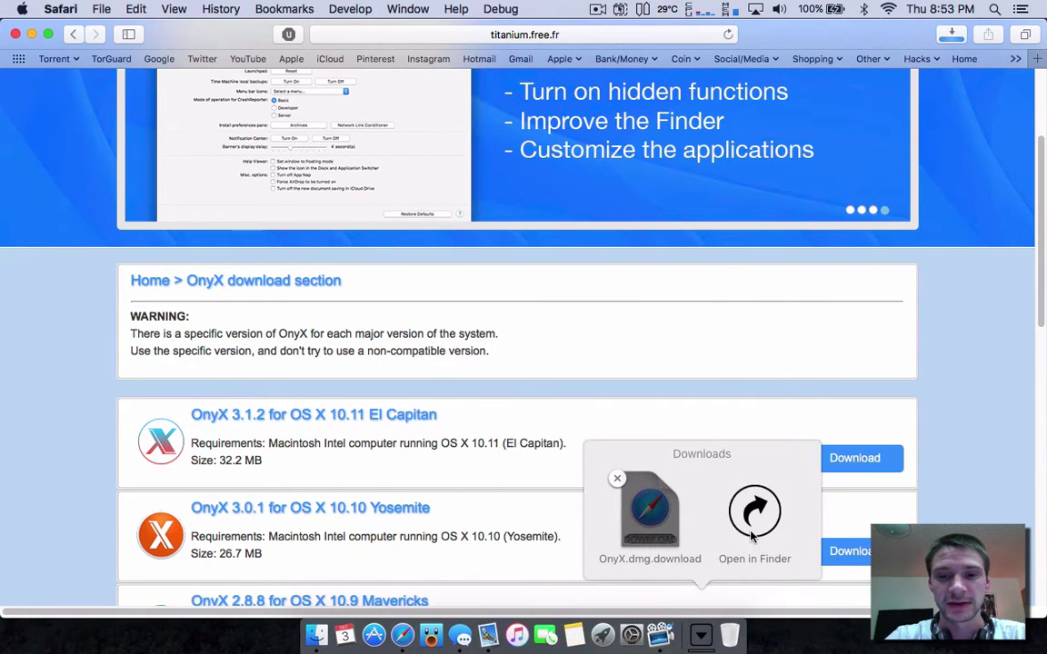
{"action": "left_click", "coordinate": [950, 34]}
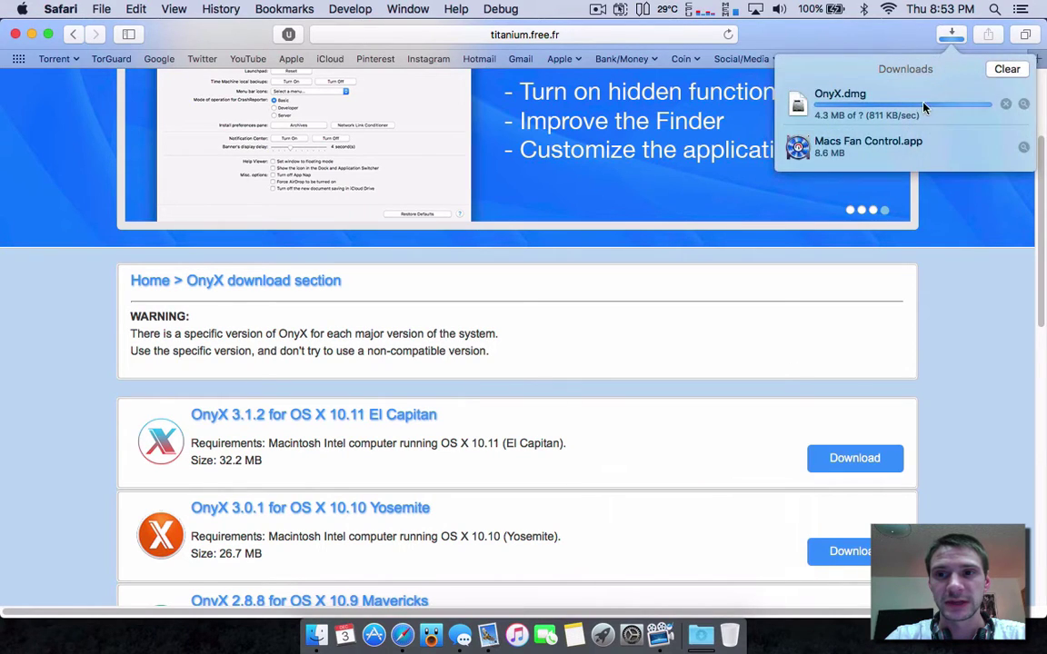
Step: Switch to Finder's Downloads folder, open the OnyX.dmg disk image, and close its installer window
{"action": "left_click", "coordinate": [700, 637]}
{"action": "left_click", "coordinate": [749, 530]}
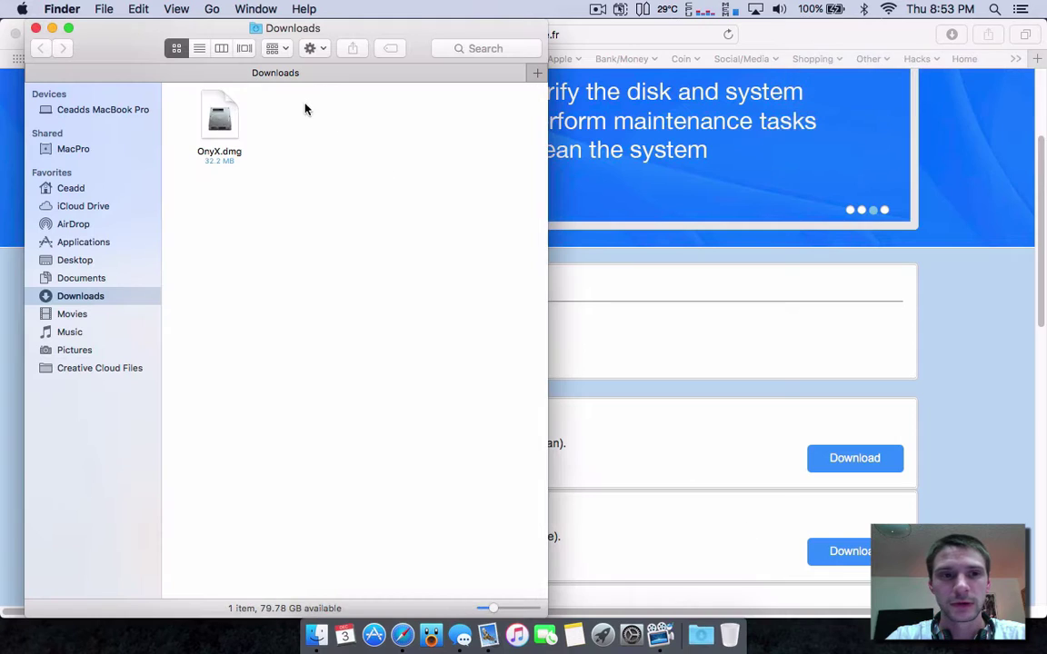
{"action": "double_click", "coordinate": [227, 122]}
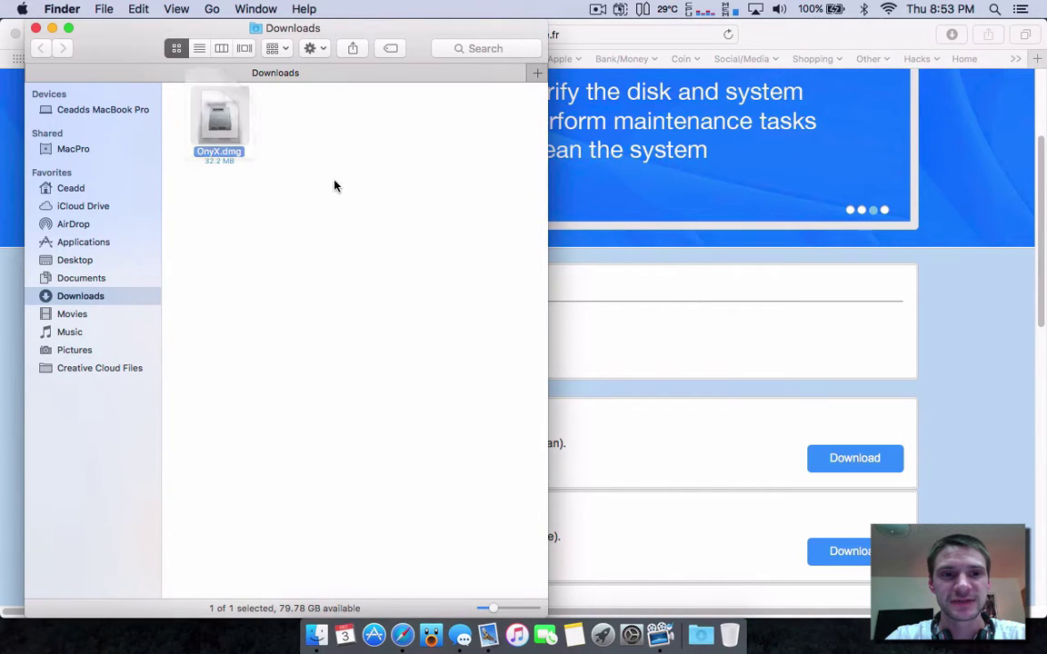
{"action": "left_click", "coordinate": [1007, 166]}
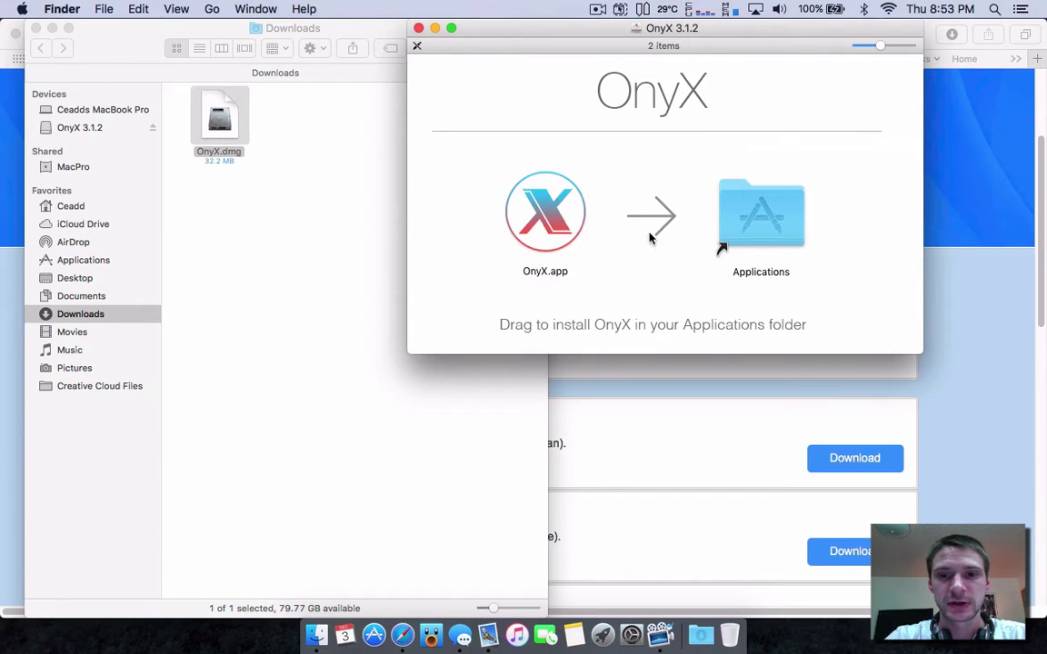
{"action": "left_click", "coordinate": [418, 27]}
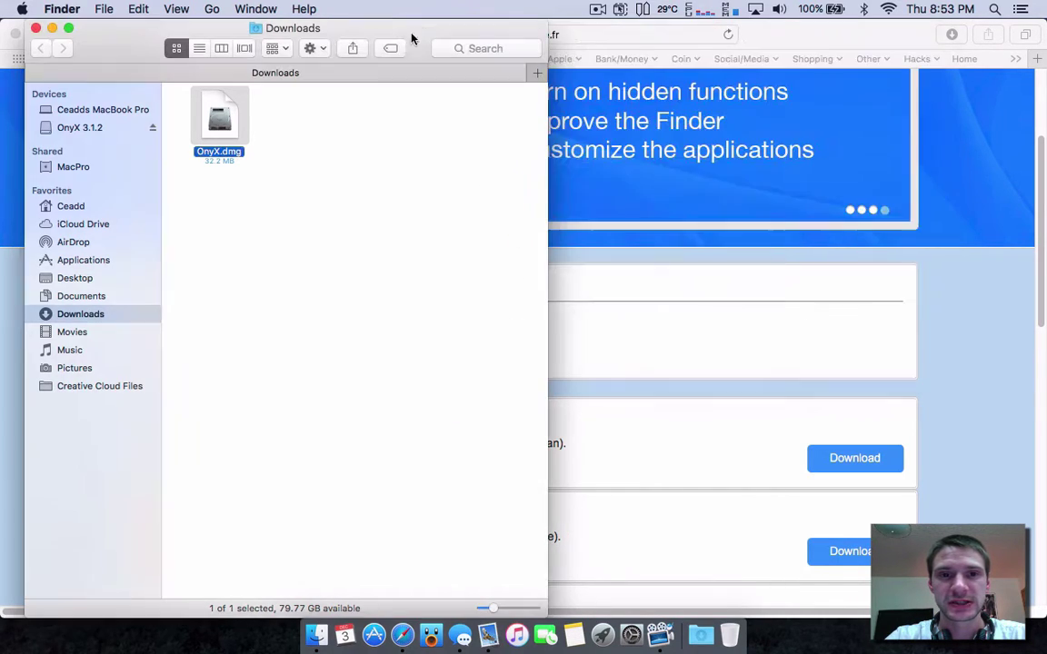
Step: Locate and select OnyX.app in the Applications folder
{"action": "left_click", "coordinate": [103, 261]}
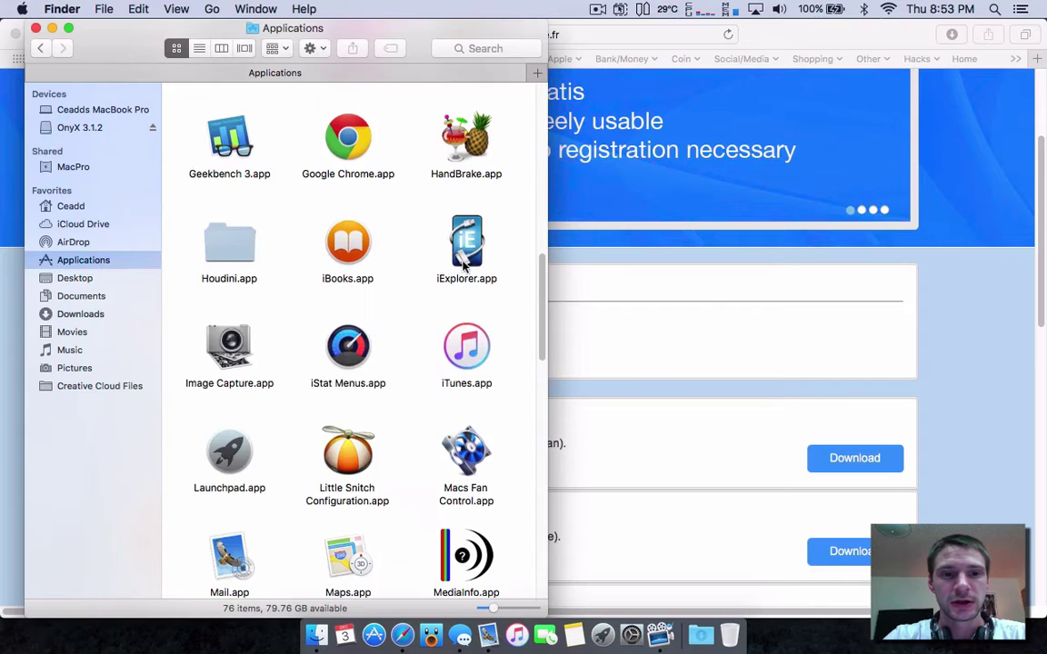
{"action": "scroll", "coordinate": [436, 276], "scroll_direction": "down", "scroll_amount": 10}
{"action": "left_click", "coordinate": [459, 293]}
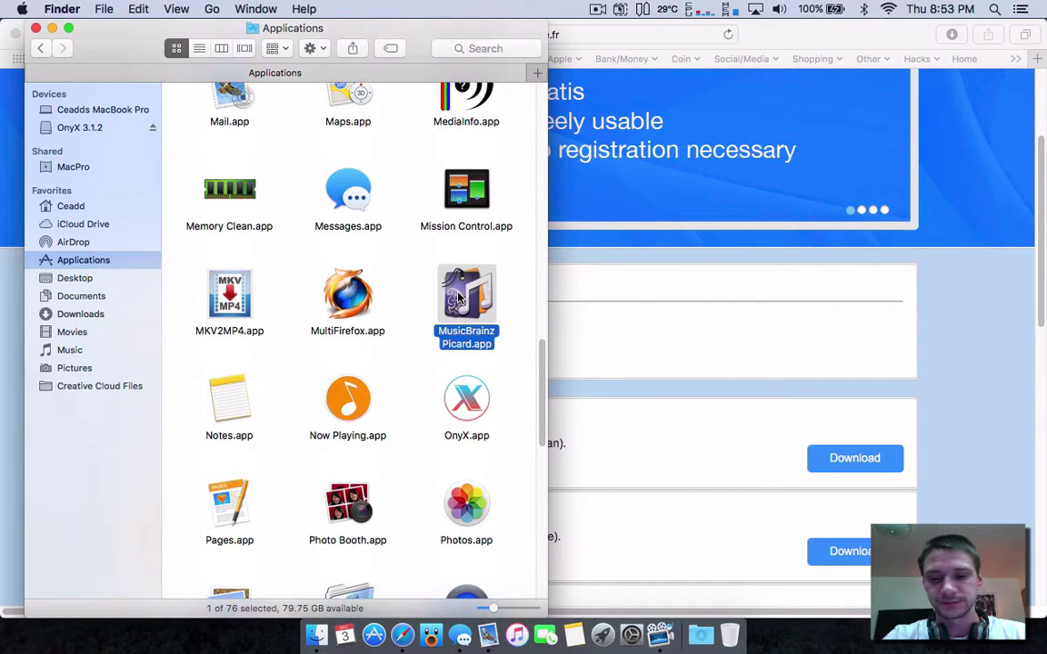
{"action": "left_click", "coordinate": [468, 399]}
{"action": "scroll", "coordinate": [480, 403], "scroll_direction": "up", "scroll_amount": 1}
{"action": "scroll", "coordinate": [473, 382], "scroll_direction": "up", "scroll_amount": 1}
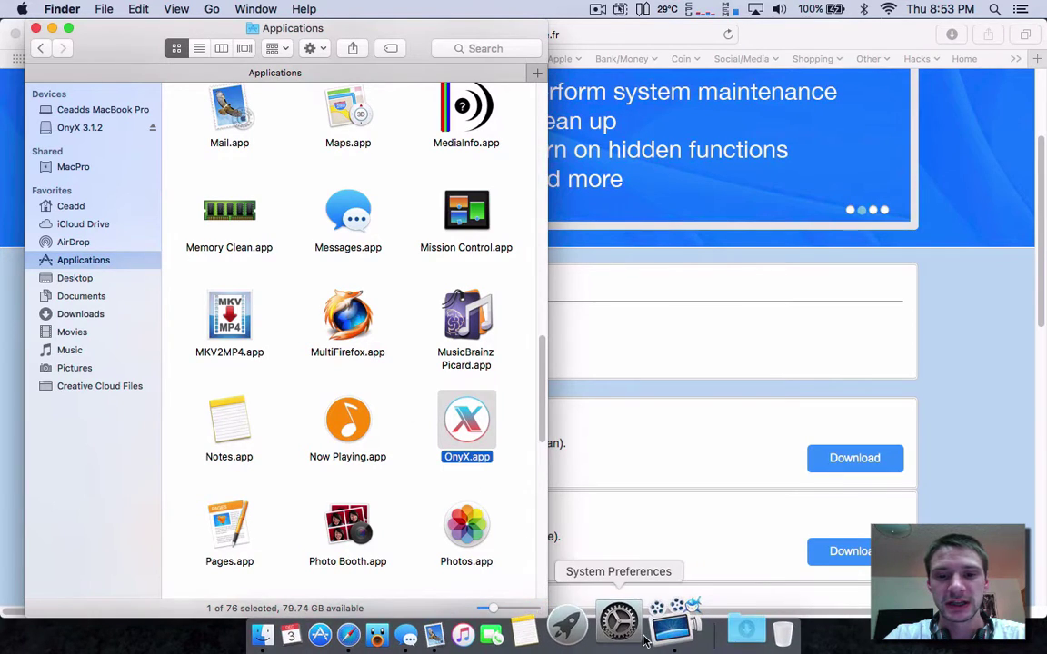
Step: Check in System Preferences' general Security & Privacy settings which download sources are allowed for apps, and close the window
{"action": "left_click", "coordinate": [614, 629]}
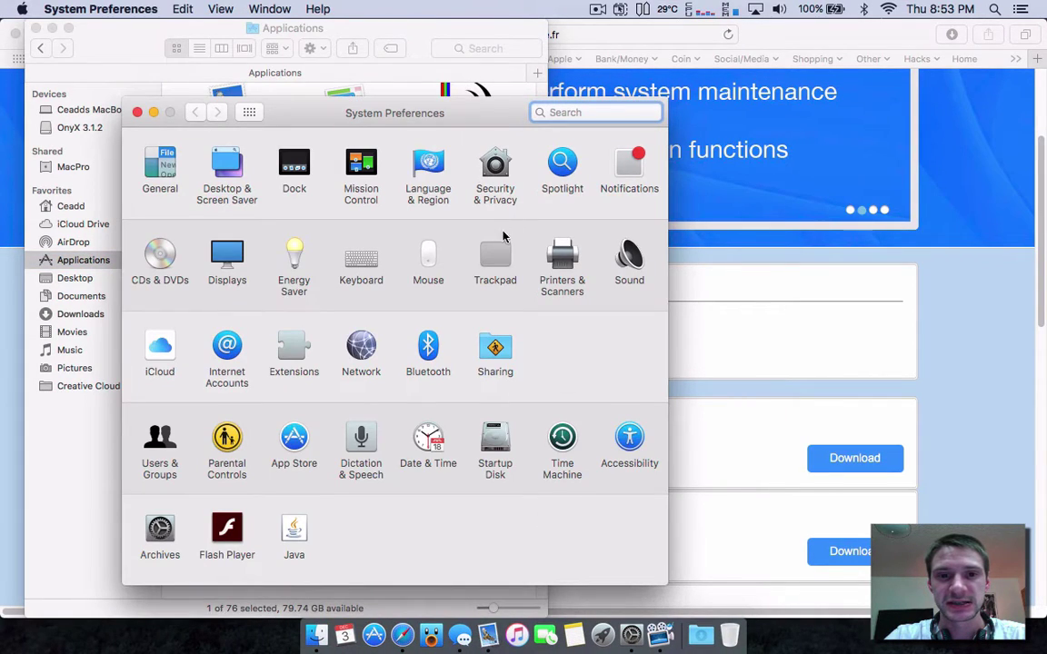
{"action": "left_click", "coordinate": [491, 196]}
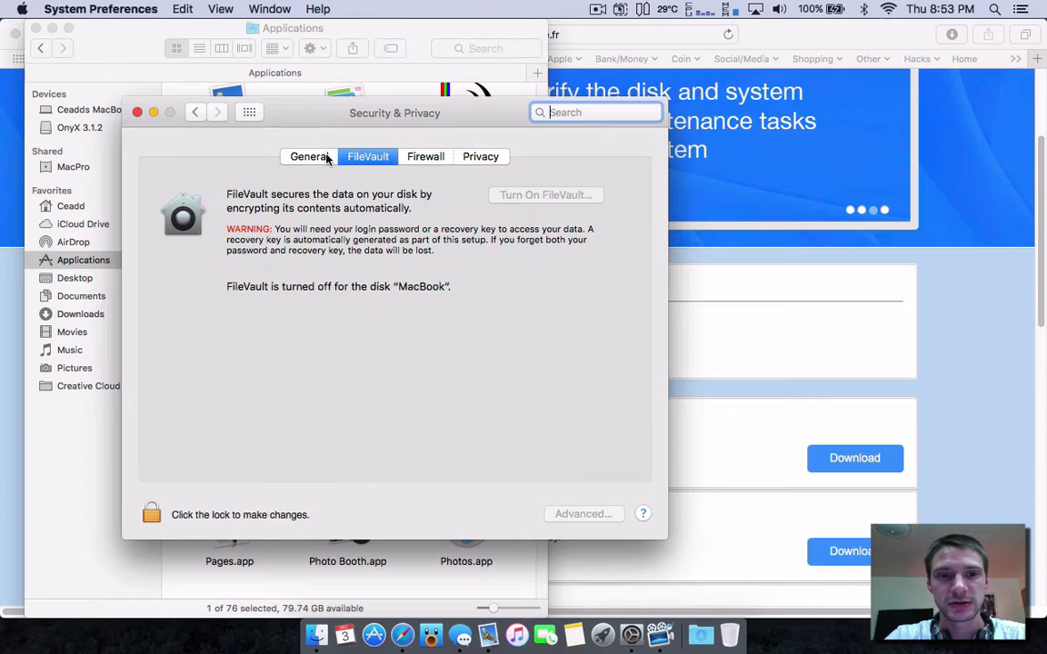
{"action": "left_click", "coordinate": [298, 153]}
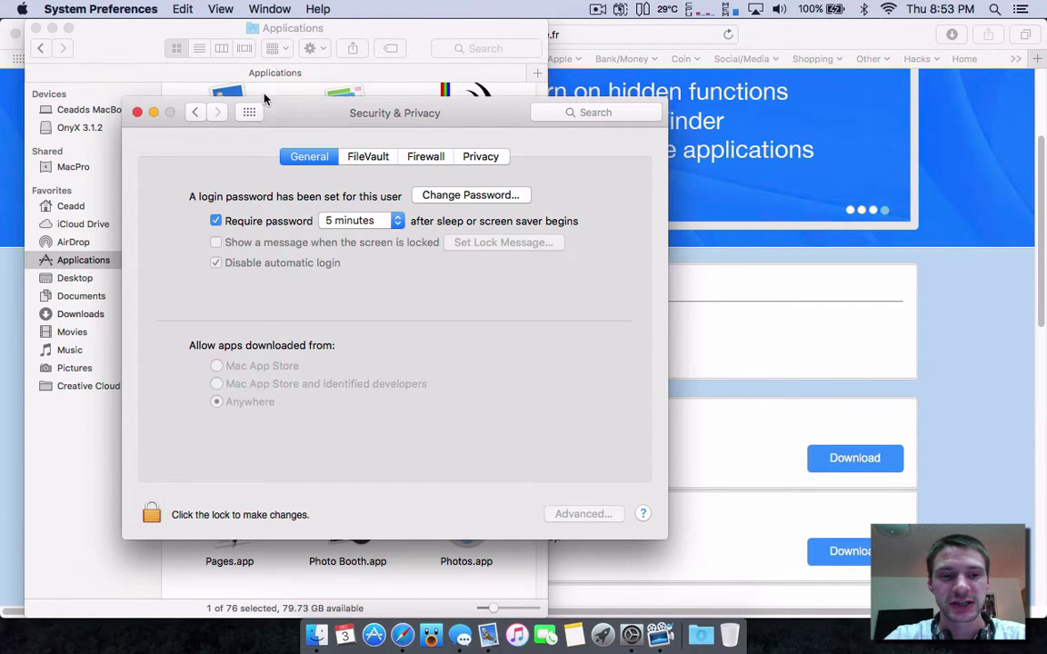
{"action": "left_click", "coordinate": [137, 112]}
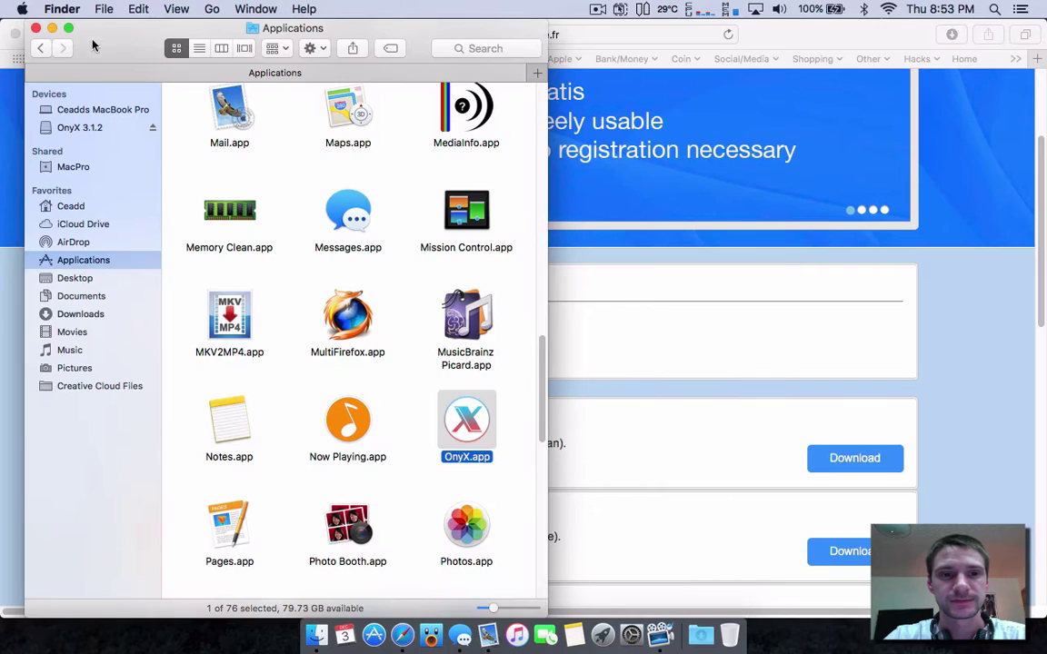
Step: Eject the OnyX 3.1.2 disk image and launch OnyX from the Applications folder, closing the Finder window
{"action": "left_click", "coordinate": [151, 129]}
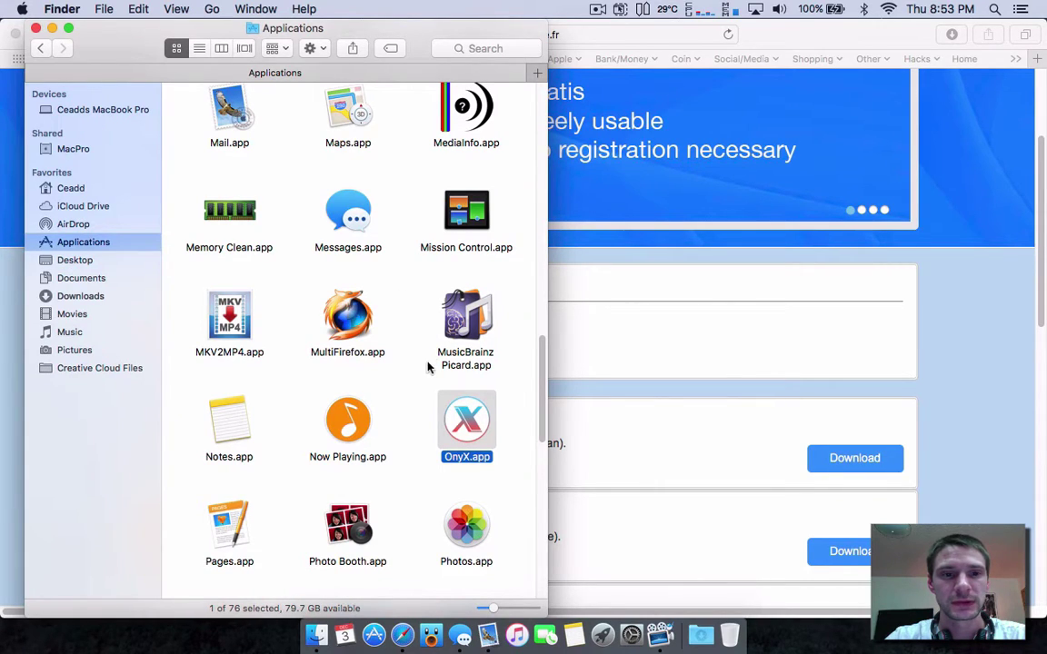
{"action": "double_click", "coordinate": [457, 421]}
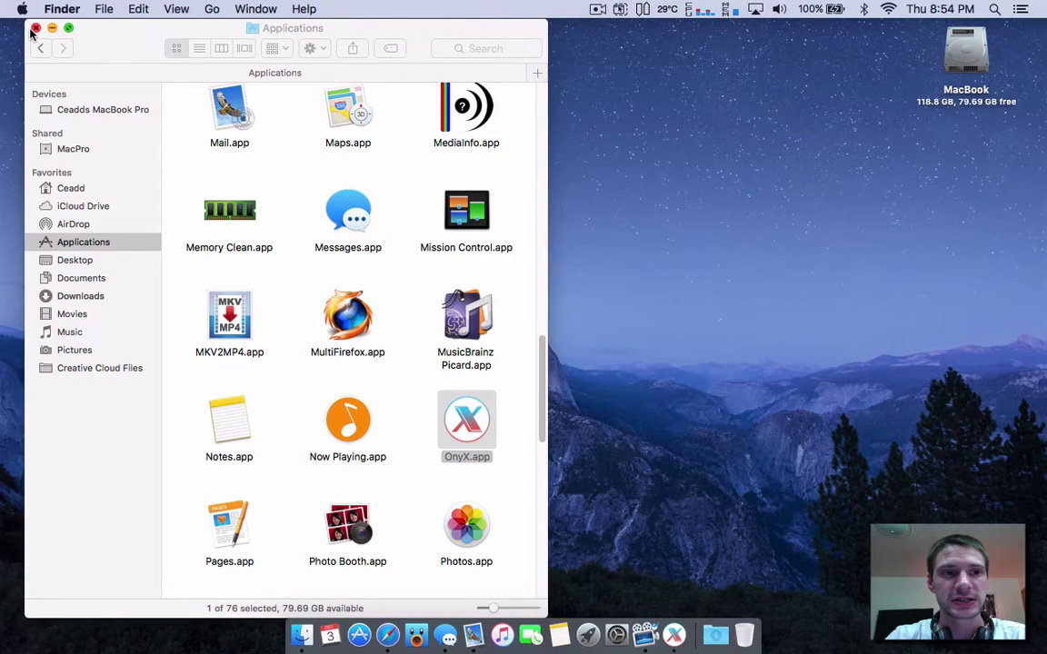
{"action": "left_click", "coordinate": [35, 28]}
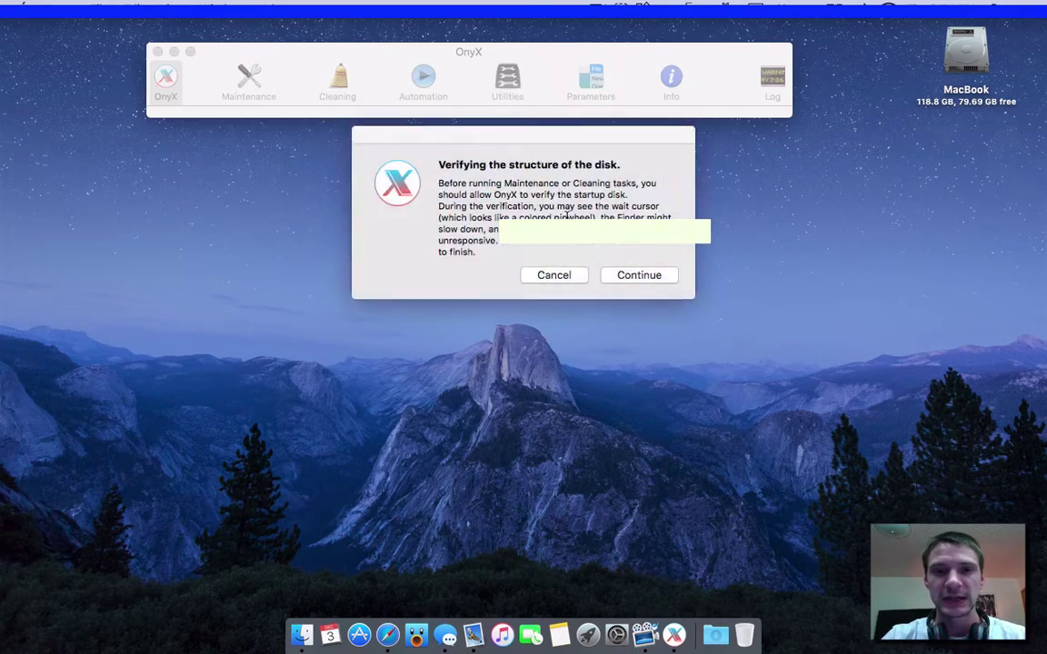
Step: Cancel OnyX's startup disk verification and close the OnyX Help window, leaving the main window lower on the desktop
{"action": "left_click", "coordinate": [561, 275]}
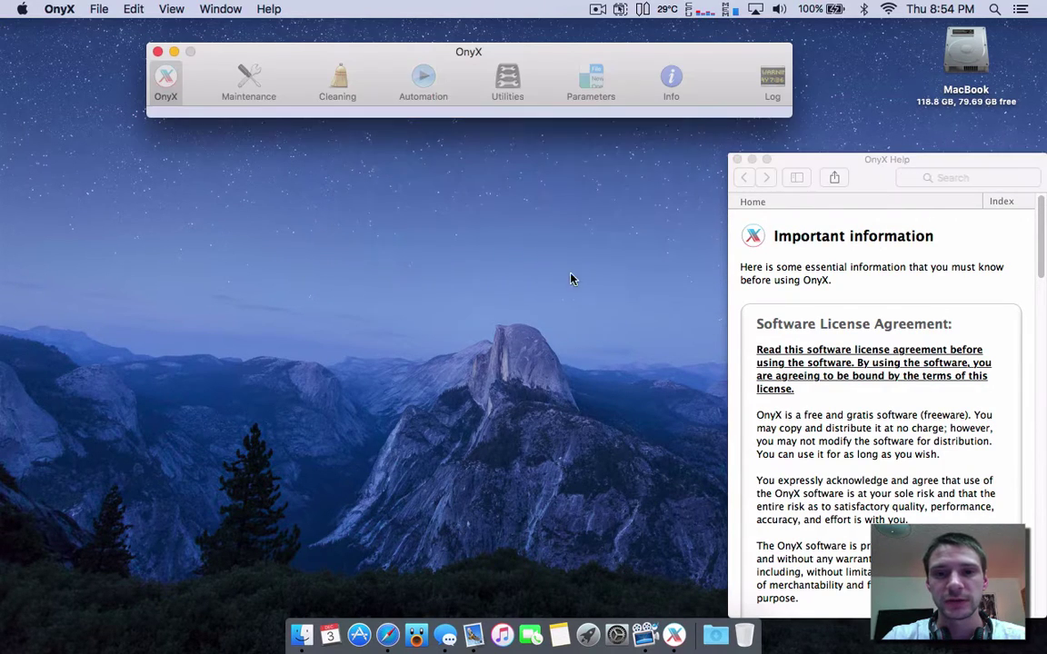
{"action": "left_click", "coordinate": [737, 160]}
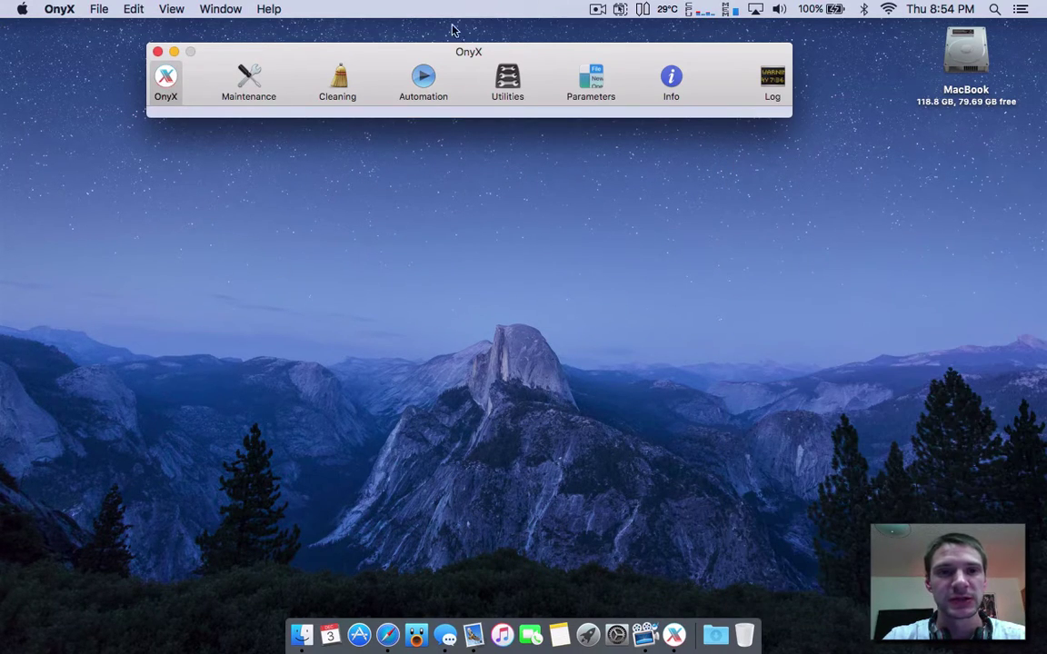
{"action": "left_click_drag", "start_coordinate": [356, 57], "coordinate": [380, 160]}
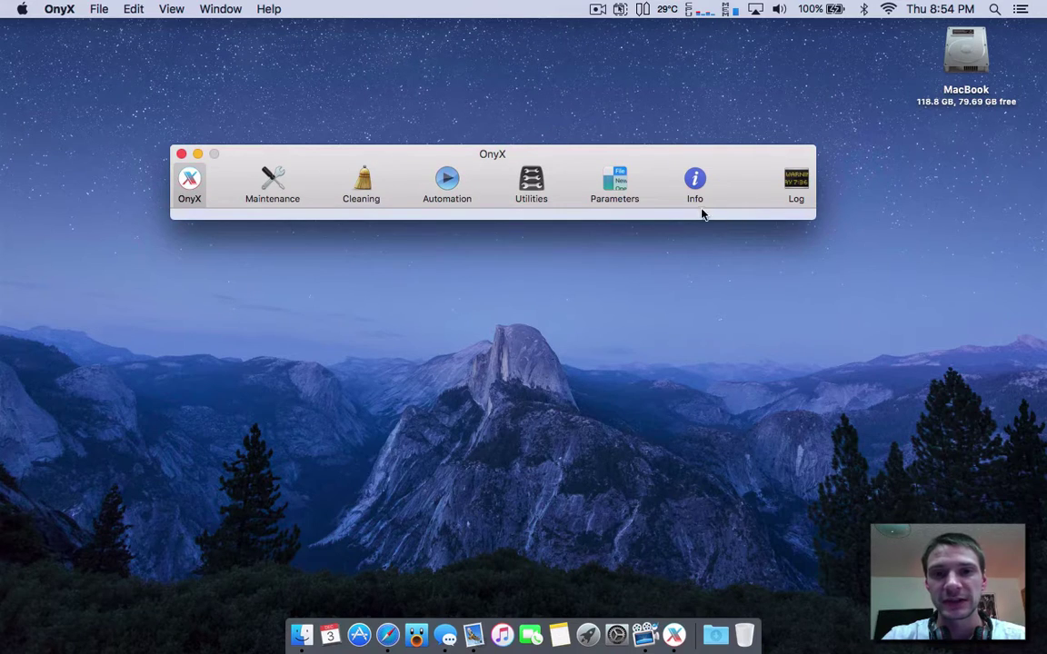
{"action": "left_click_drag", "start_coordinate": [648, 160], "coordinate": [689, 150]}
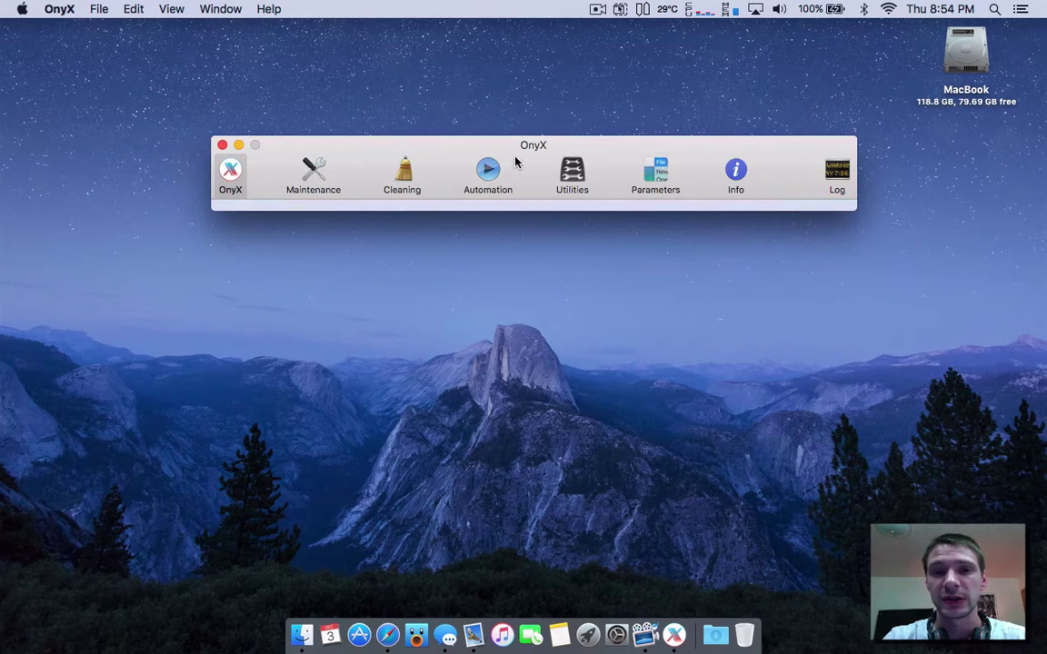
Step: Look through OnyX's maintenance sections for disk structure, permissions, scripts and rebuilding, ending on permissions
{"action": "left_click", "coordinate": [316, 167]}
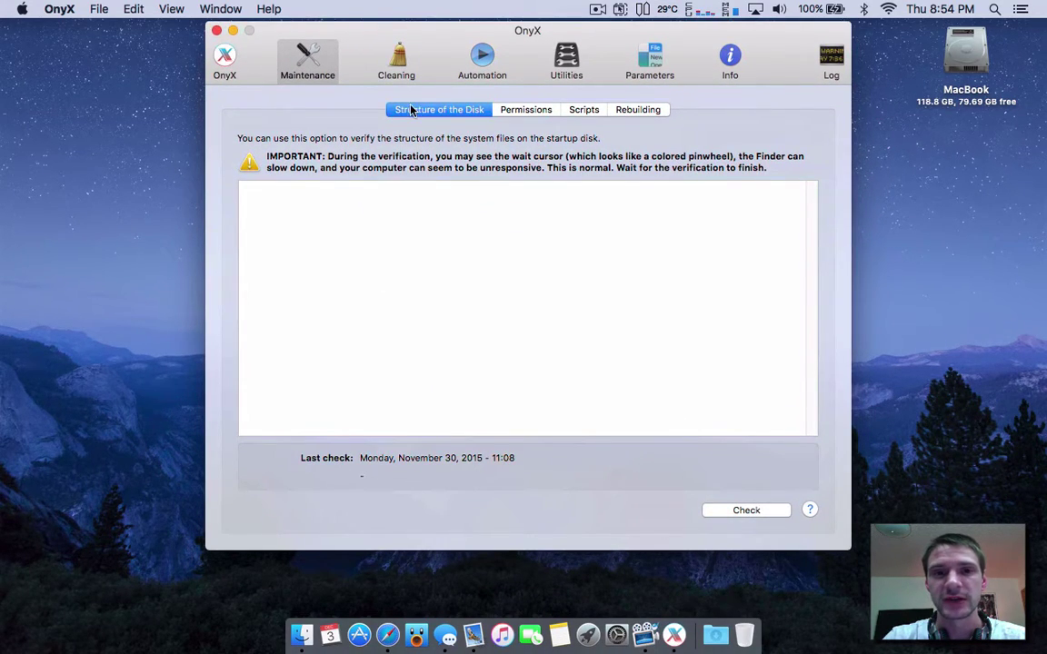
{"action": "left_click", "coordinate": [514, 114]}
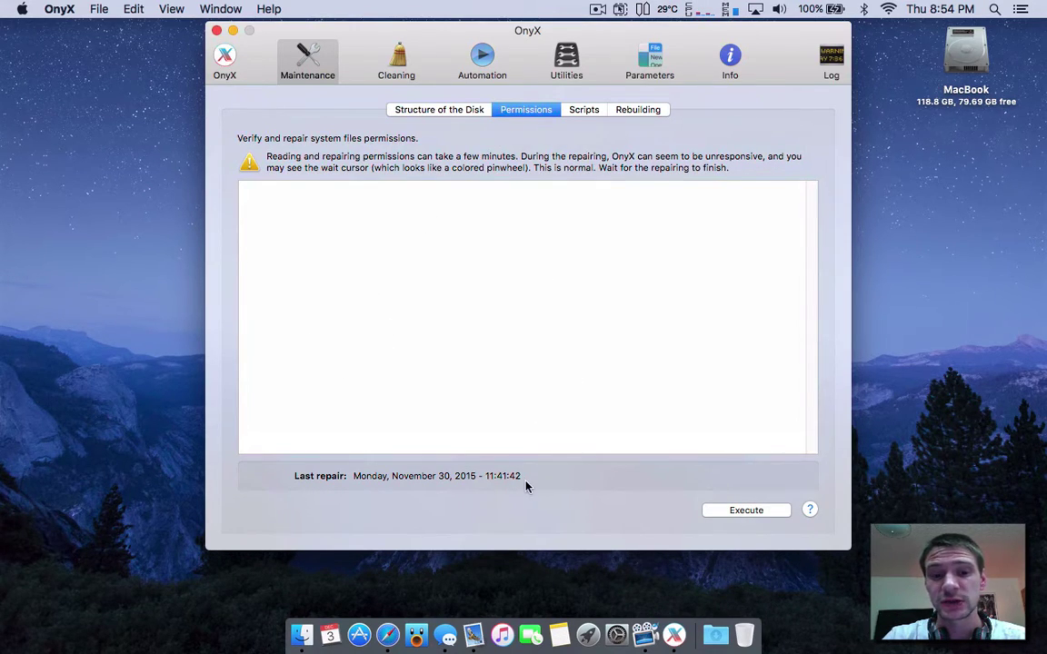
{"action": "left_click", "coordinate": [582, 110]}
{"action": "left_click", "coordinate": [659, 110]}
{"action": "left_click", "coordinate": [521, 110]}
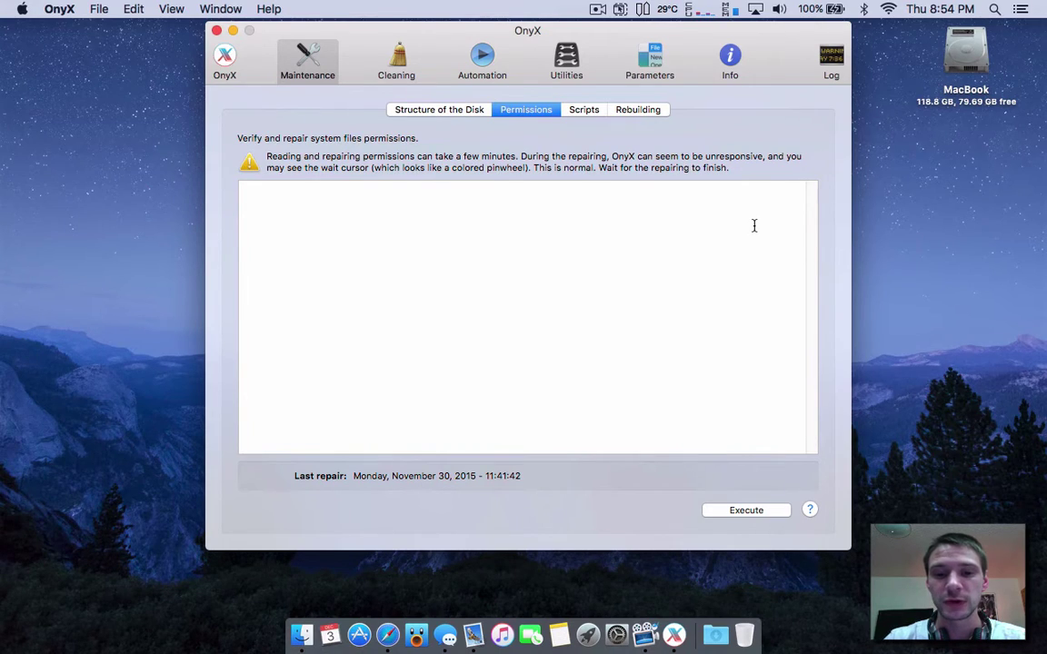
Step: Look inside Launchpad's Utilities folder, launch Disk Utility from the main Launchpad page, and move its window to reveal more of OnyX
{"action": "key", "text": "F4"}
{"action": "scroll", "coordinate": [640, 467], "scroll_direction": "left", "scroll_amount": 3}
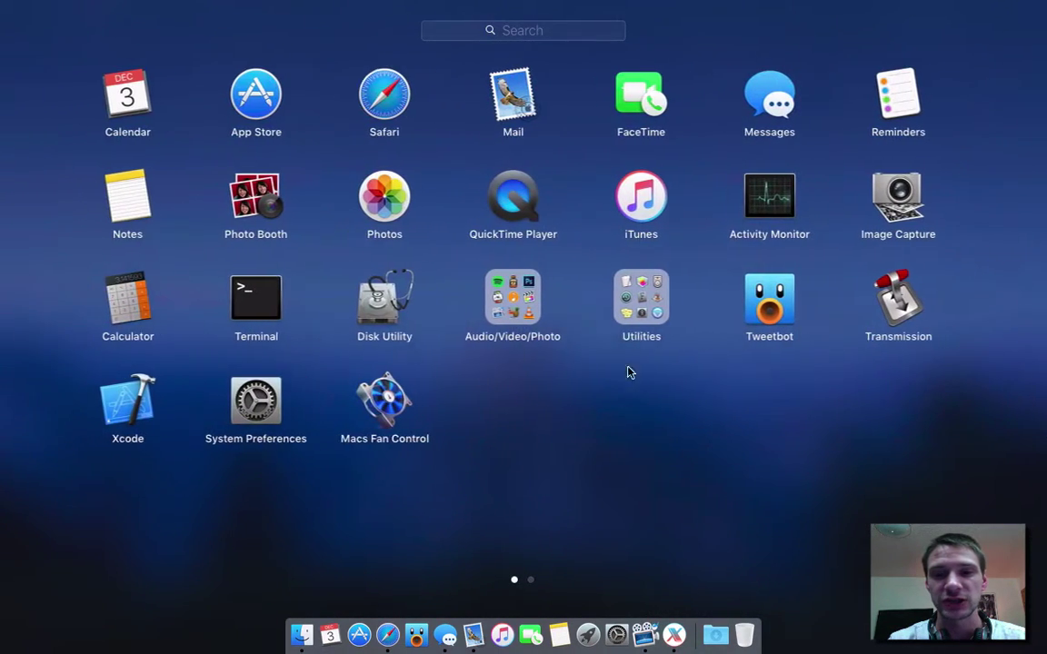
{"action": "left_click", "coordinate": [670, 291]}
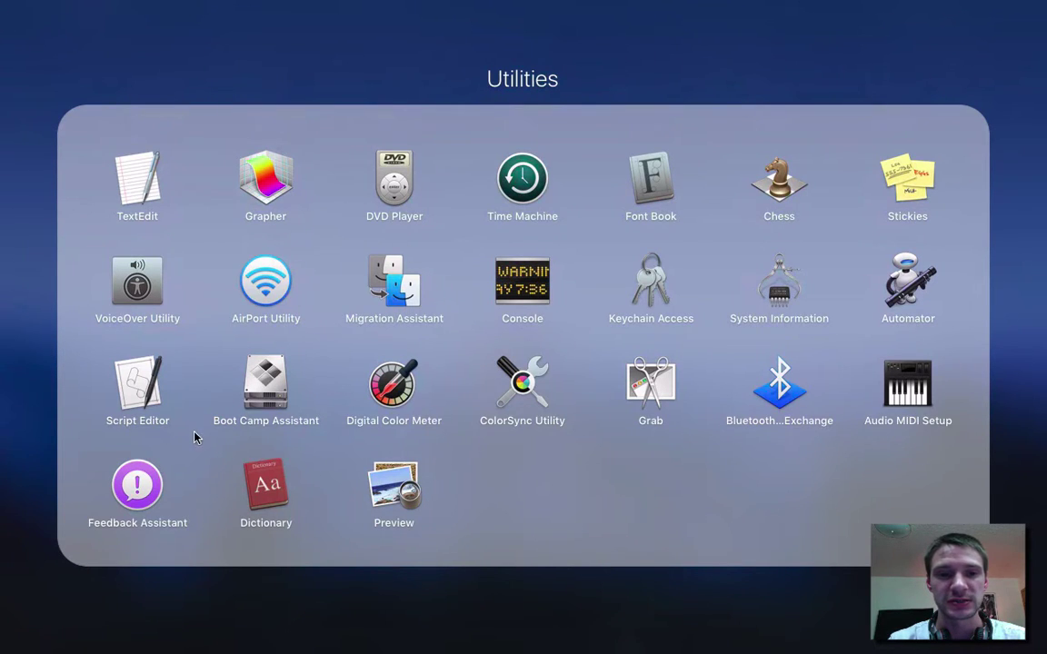
{"action": "left_click", "coordinate": [560, 626]}
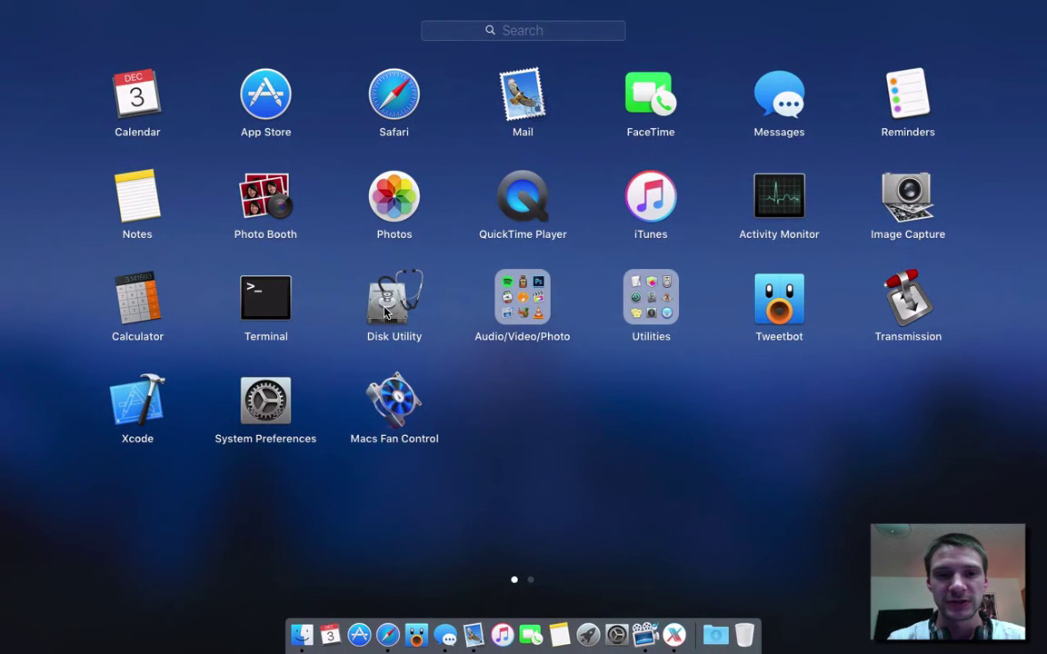
{"action": "left_click", "coordinate": [386, 308]}
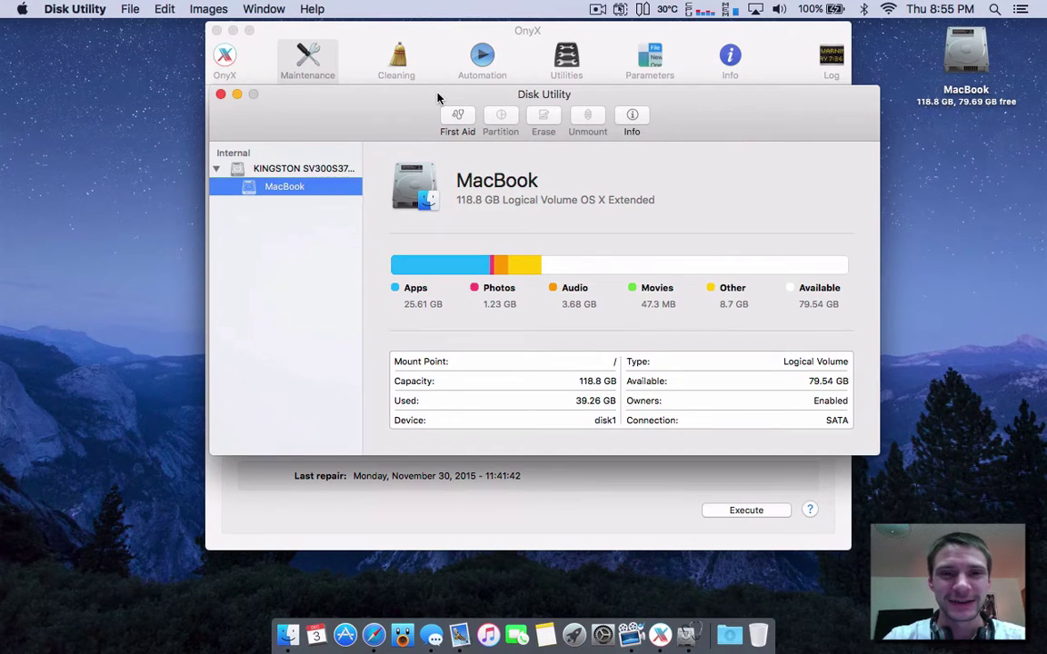
{"action": "left_click_drag", "start_coordinate": [439, 98], "coordinate": [286, 94]}
Step: Run First Aid on the MacBook volume in Disk Utility
{"action": "right_click", "coordinate": [154, 187]}
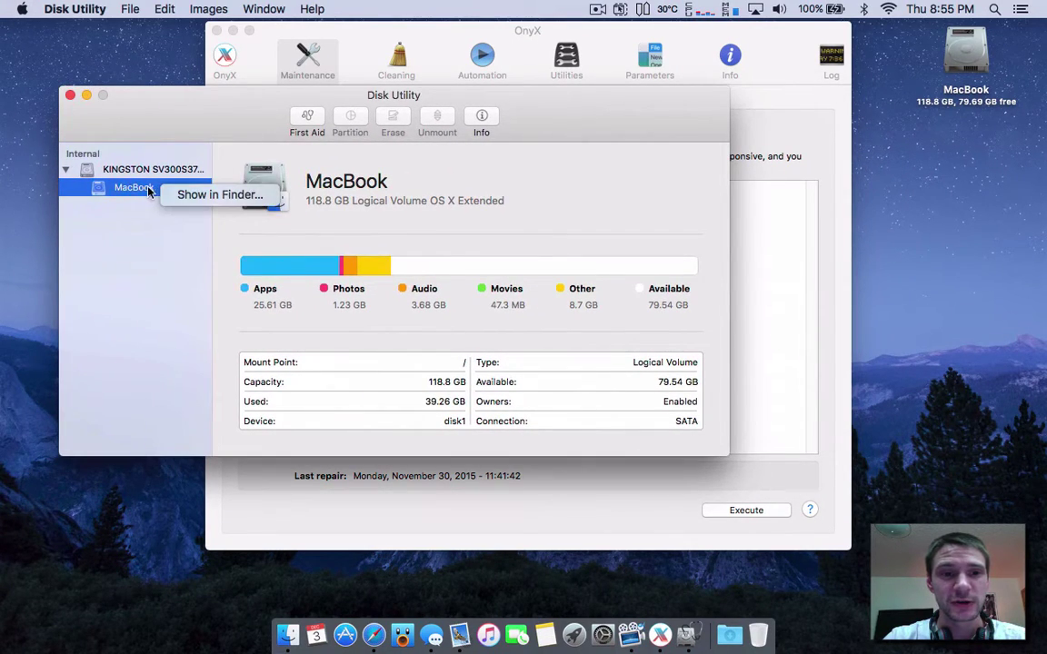
{"action": "right_click", "coordinate": [121, 188]}
{"action": "left_click", "coordinate": [306, 118]}
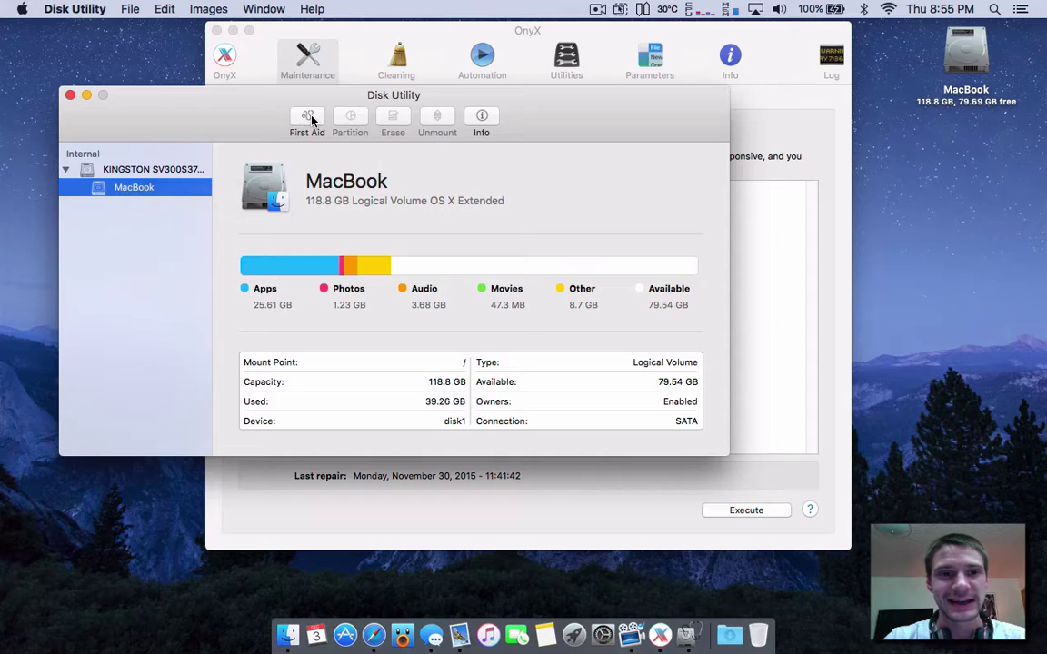
{"action": "left_click", "coordinate": [307, 116]}
{"action": "left_click", "coordinate": [542, 234]}
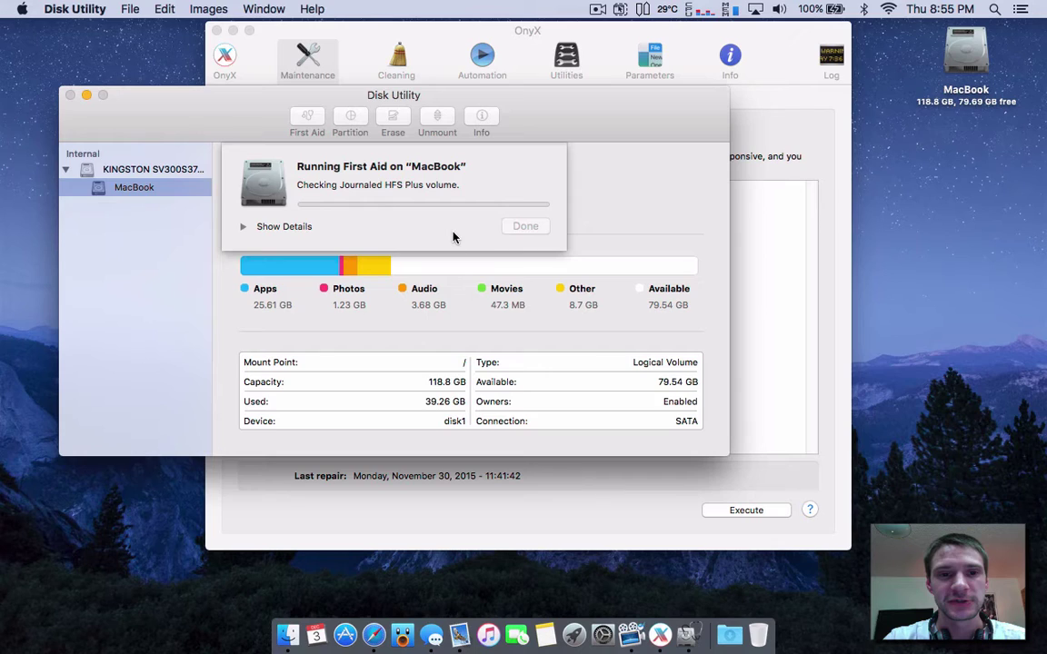
Step: Switch to OnyX and start the system permissions repair, alternating with Disk Utility to compare the progress of both
{"action": "key", "text": "super+Tab"}
{"action": "key", "text": "Return"}
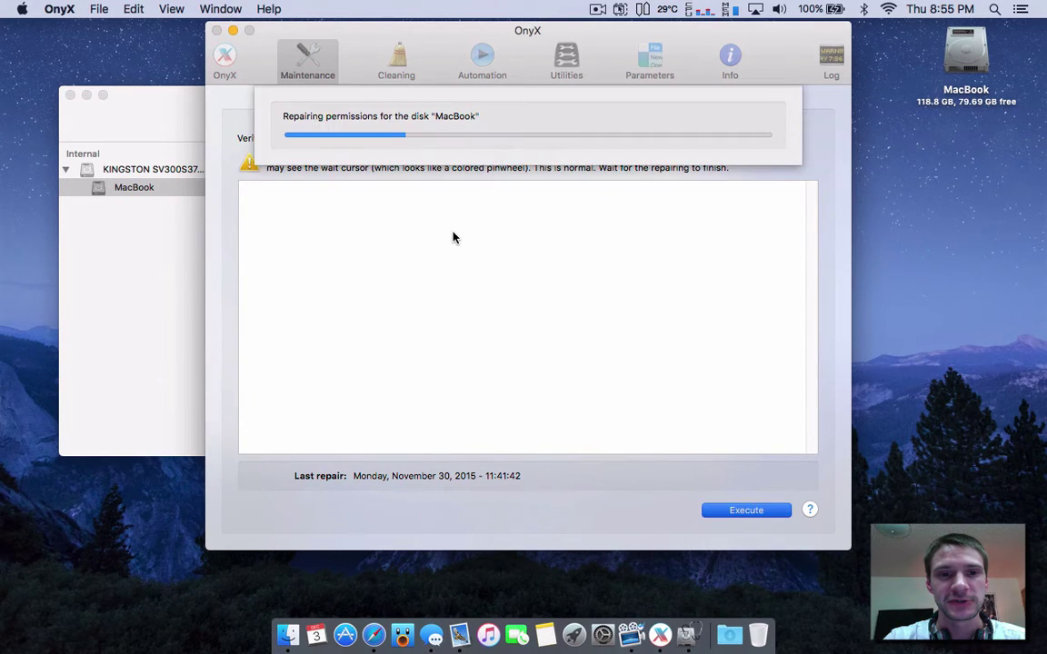
{"action": "key", "text": "super+Tab"}
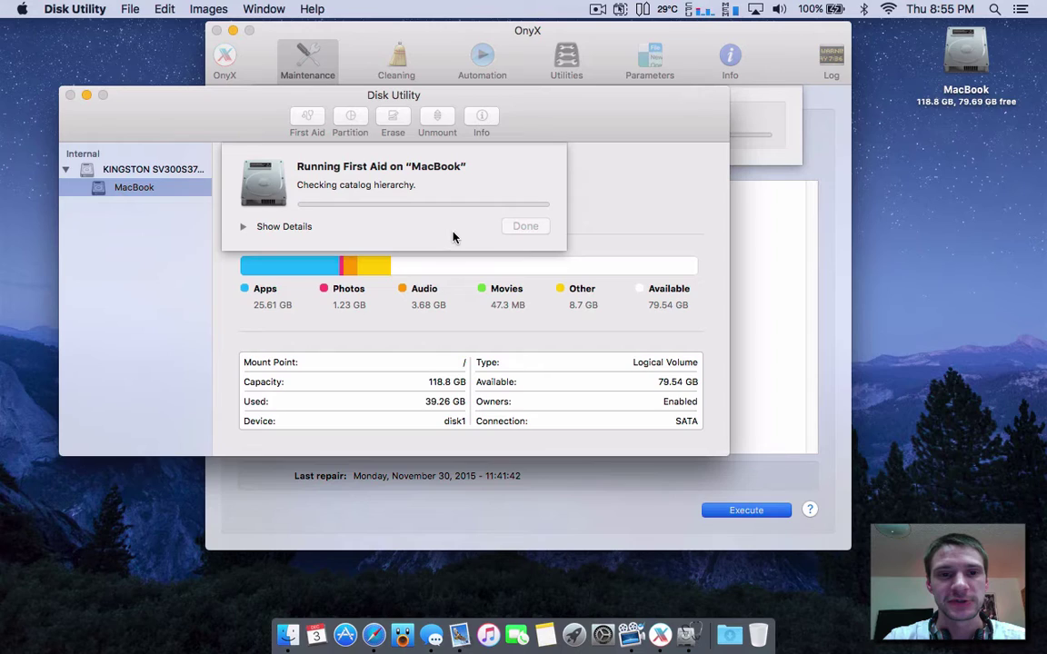
{"action": "key", "text": "super+Tab"}
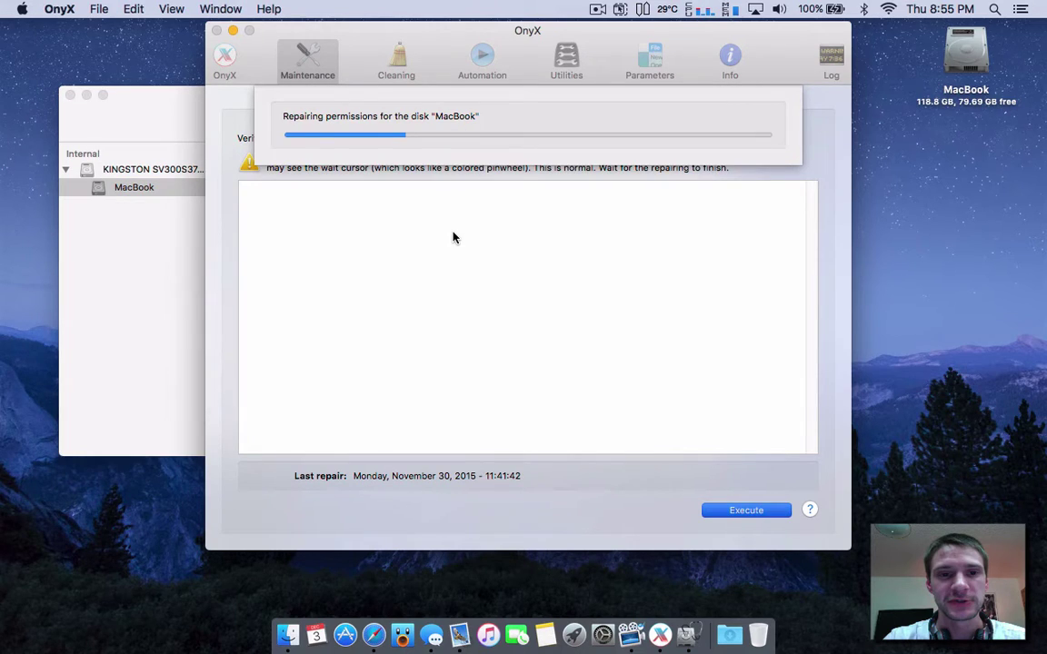
{"action": "key", "text": "super+Tab"}
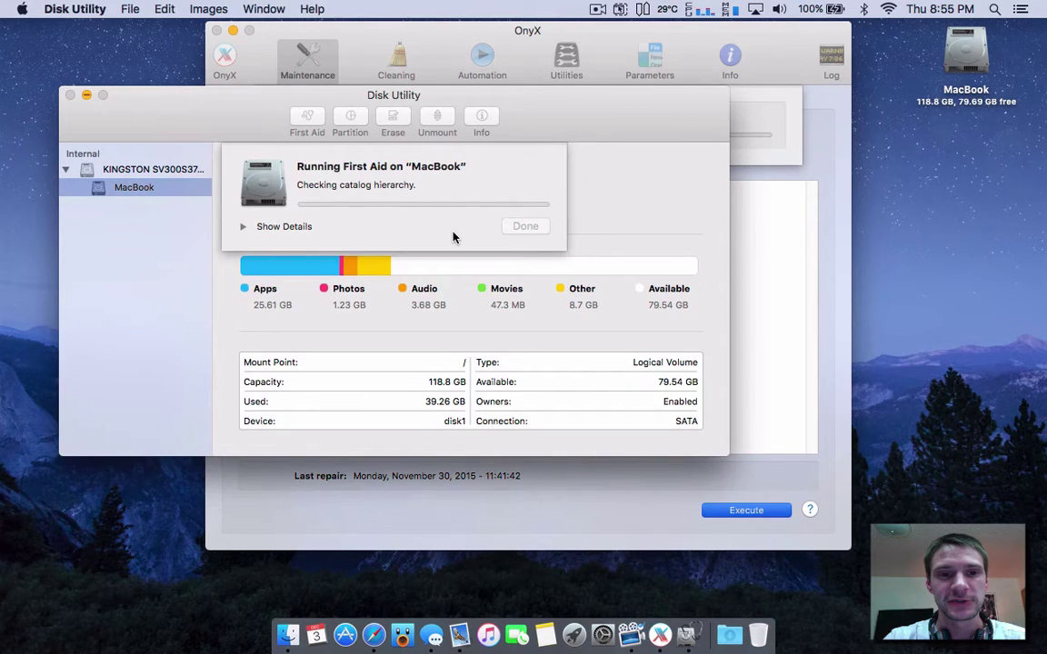
{"action": "key", "text": "super+Tab"}
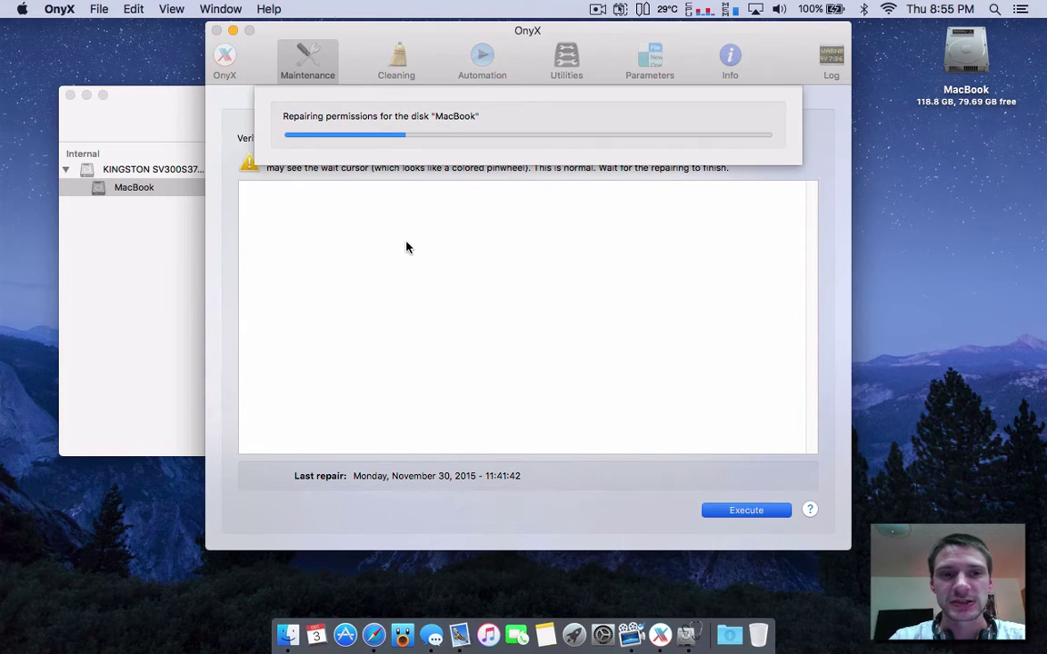
Step: Return to Disk Utility, finish the First Aid run on the MacBook volume and close the window
{"action": "left_click", "coordinate": [177, 245]}
{"action": "left_click", "coordinate": [527, 227]}
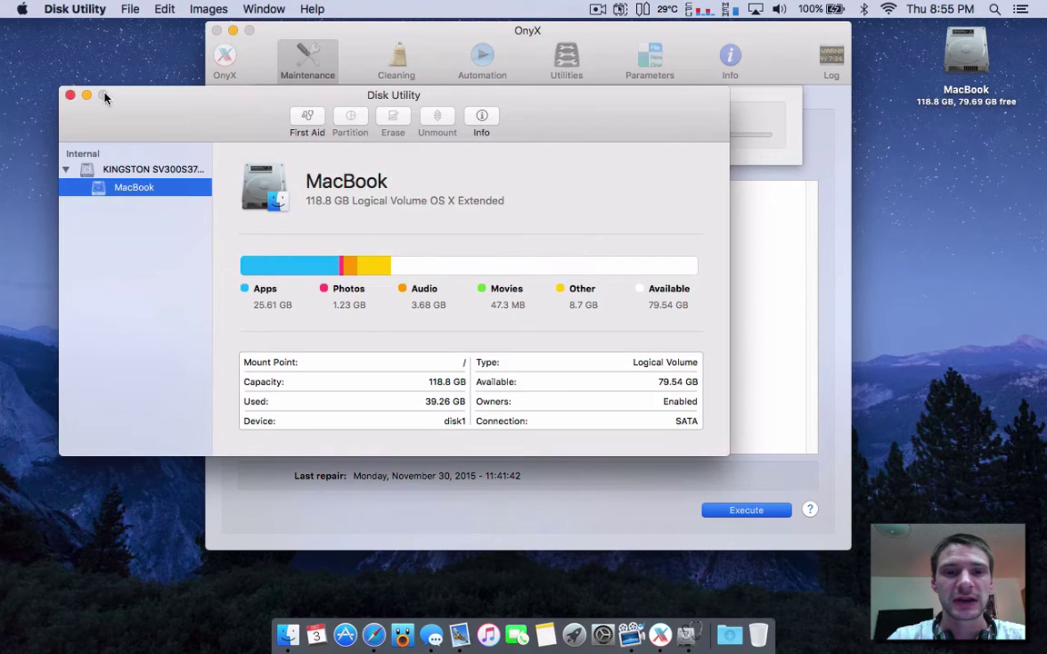
{"action": "left_click", "coordinate": [70, 95]}
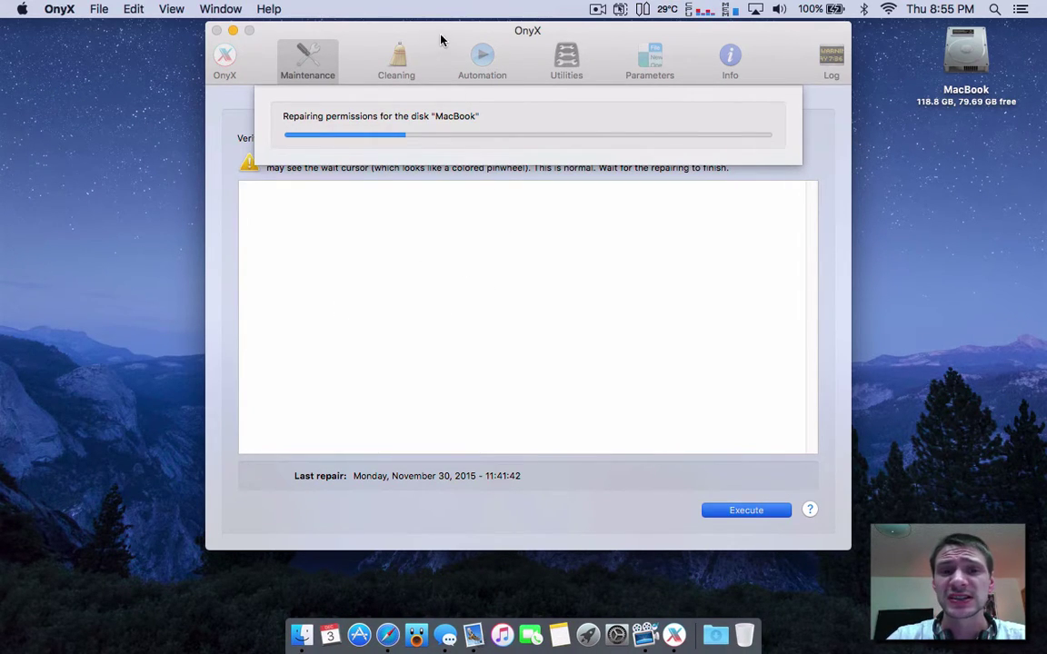
Step: Reposition the OnyX window slightly lower on the desktop during the permissions repair and dismiss its completion message
{"action": "left_click_drag", "start_coordinate": [441, 40], "coordinate": [445, 79]}
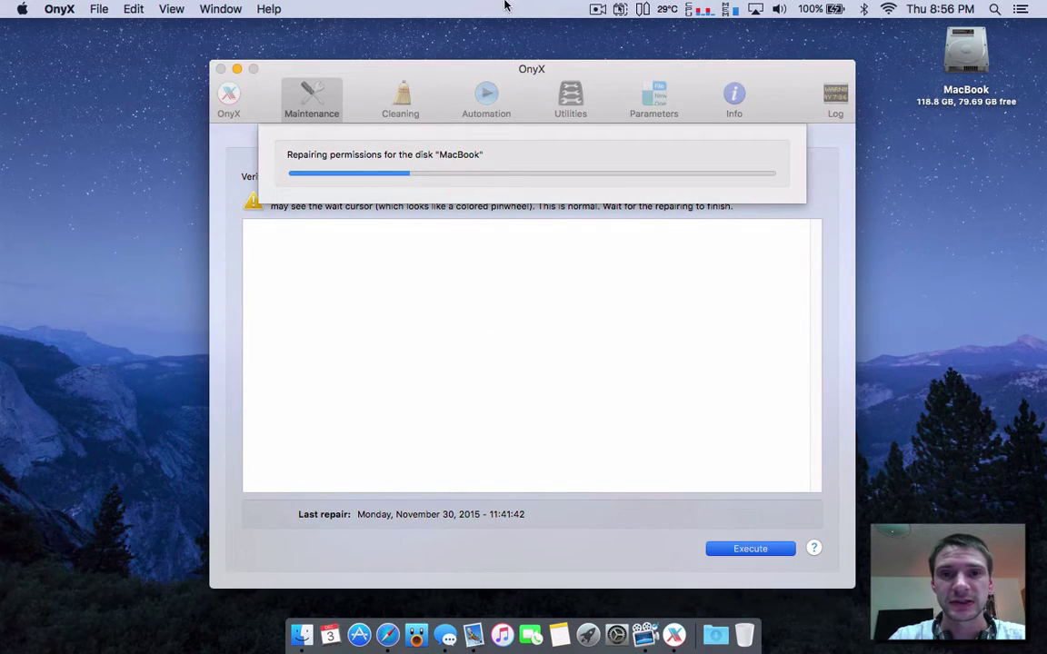
{"action": "left_click_drag", "start_coordinate": [533, 73], "coordinate": [529, 61]}
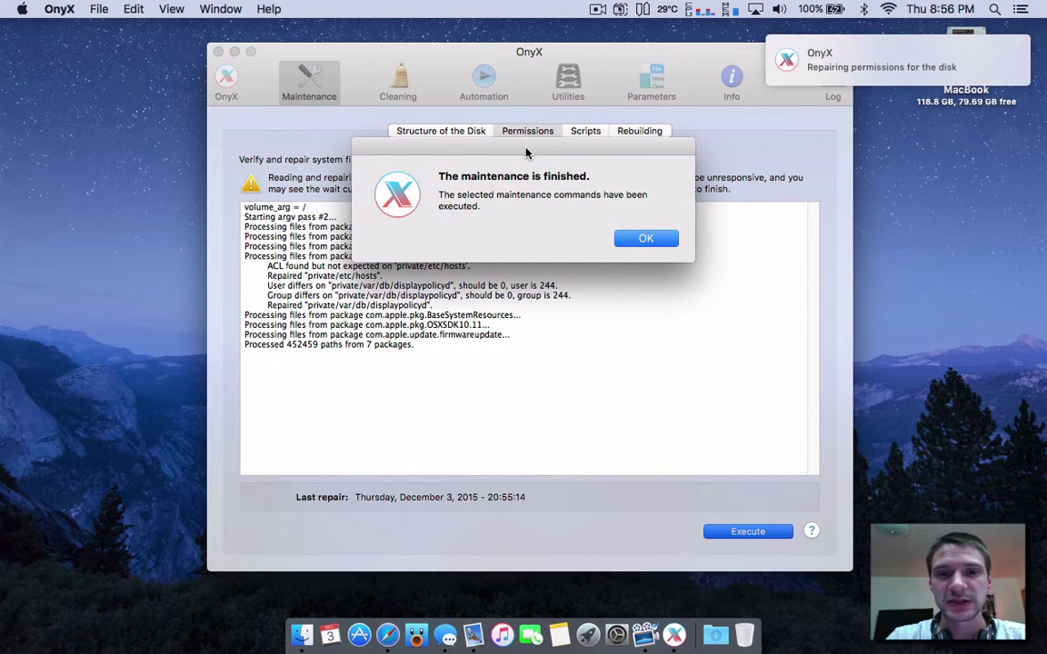
{"action": "left_click_drag", "start_coordinate": [494, 157], "coordinate": [528, 176]}
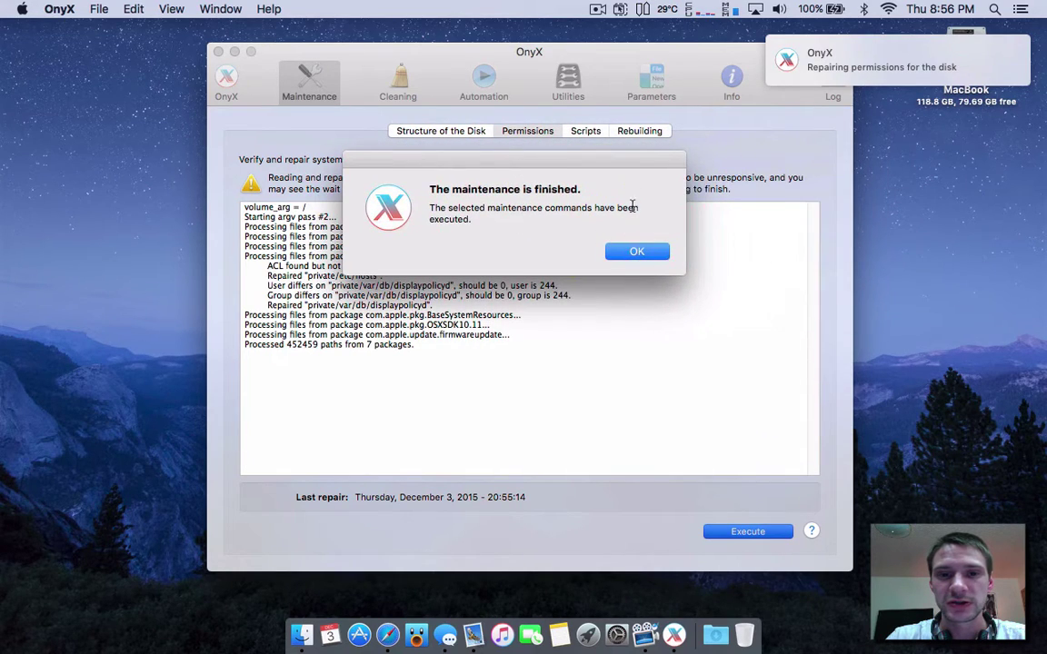
{"action": "left_click", "coordinate": [637, 252]}
Step: Examine the permissions repair log in OnyX, highlighting the lines on repaired files and processed system update packages
{"action": "left_click_drag", "start_coordinate": [495, 357], "coordinate": [416, 296]}
{"action": "left_click", "coordinate": [244, 202]}
{"action": "left_click", "coordinate": [414, 298]}
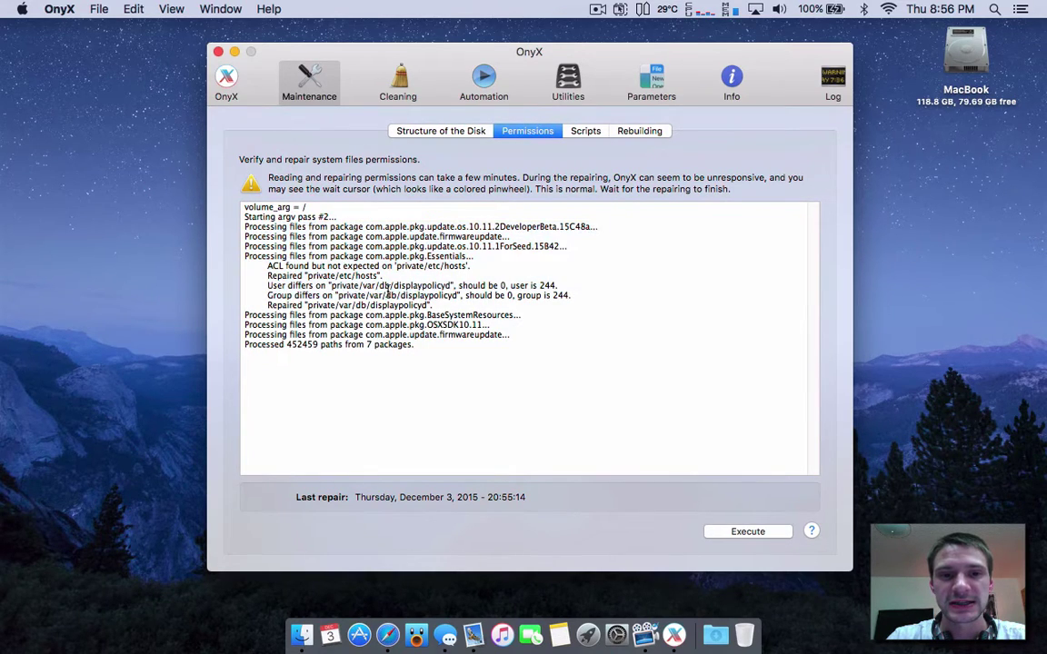
{"action": "triple_click", "coordinate": [286, 277]}
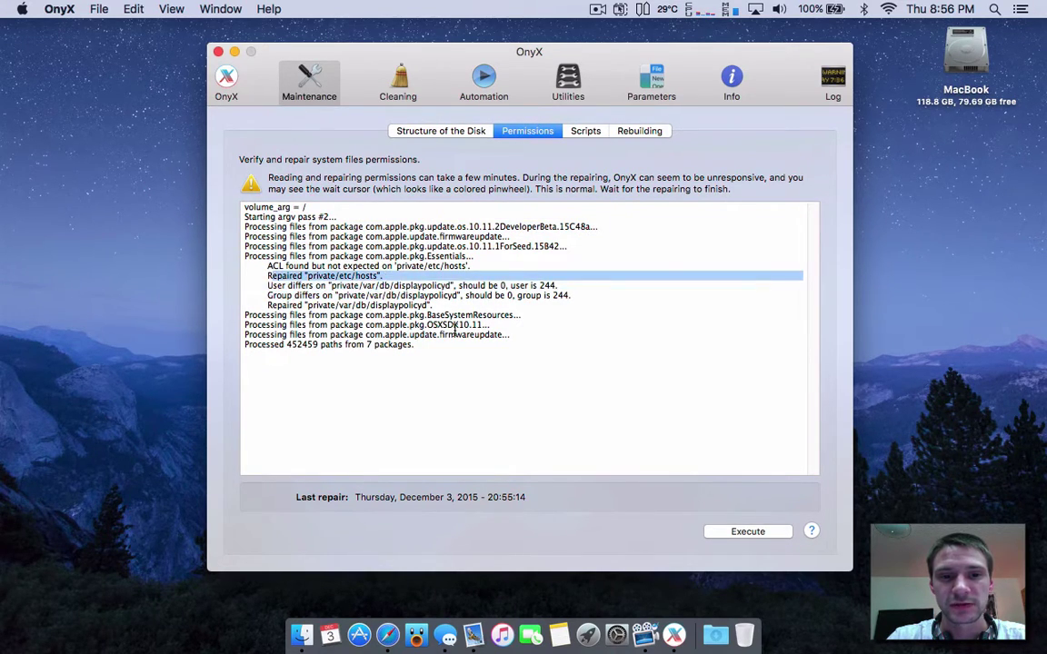
{"action": "left_click_drag", "start_coordinate": [287, 285], "coordinate": [447, 331]}
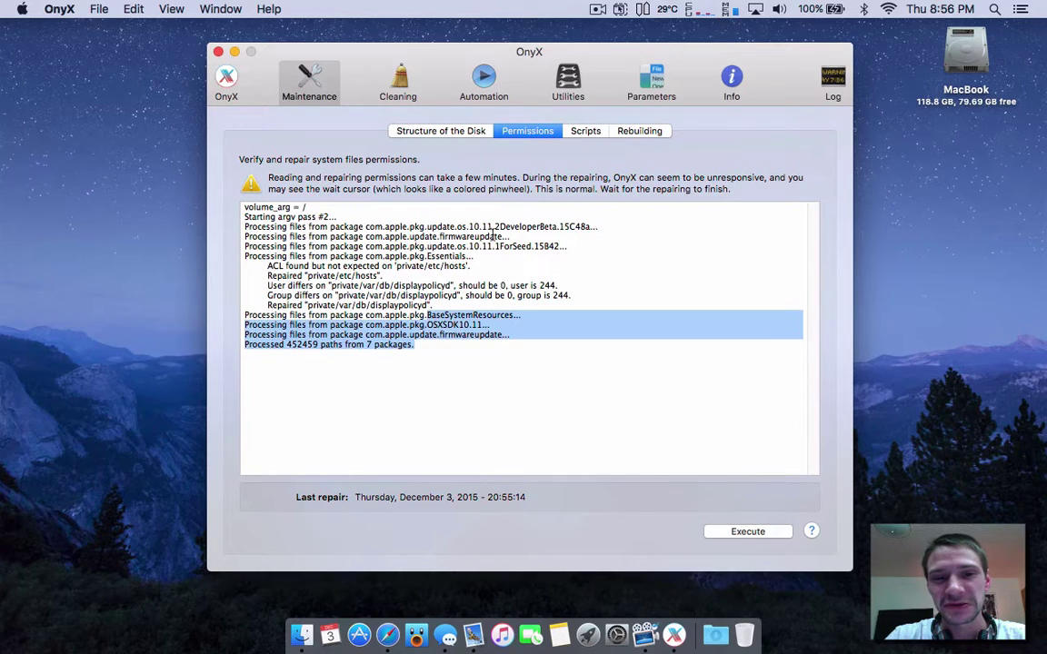
{"action": "left_click_drag", "start_coordinate": [492, 246], "coordinate": [561, 245]}
{"action": "left_click", "coordinate": [496, 227]}
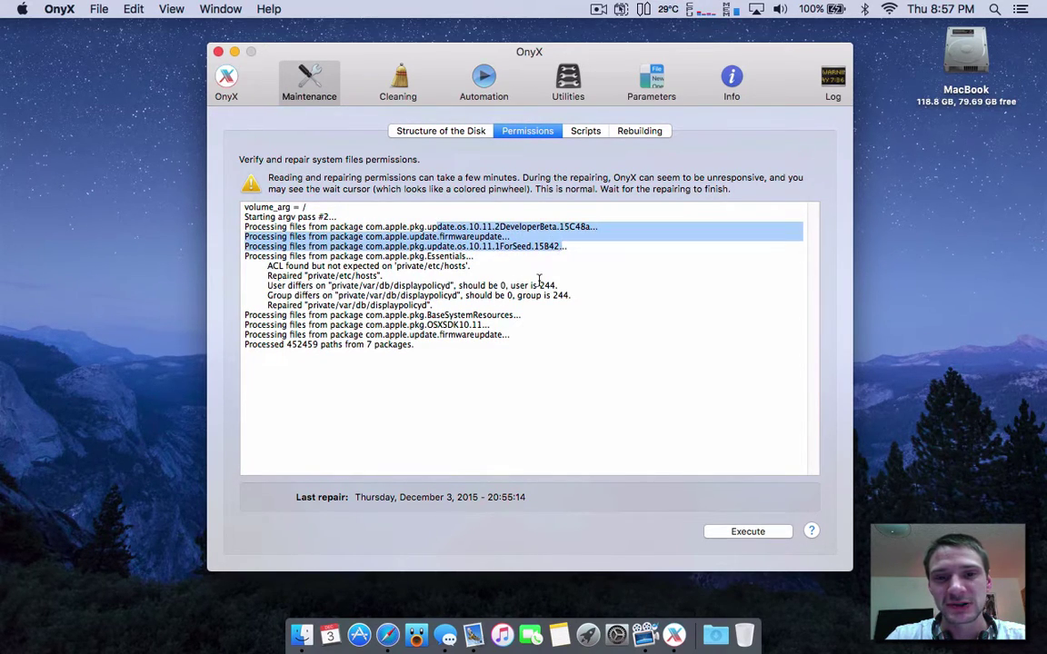